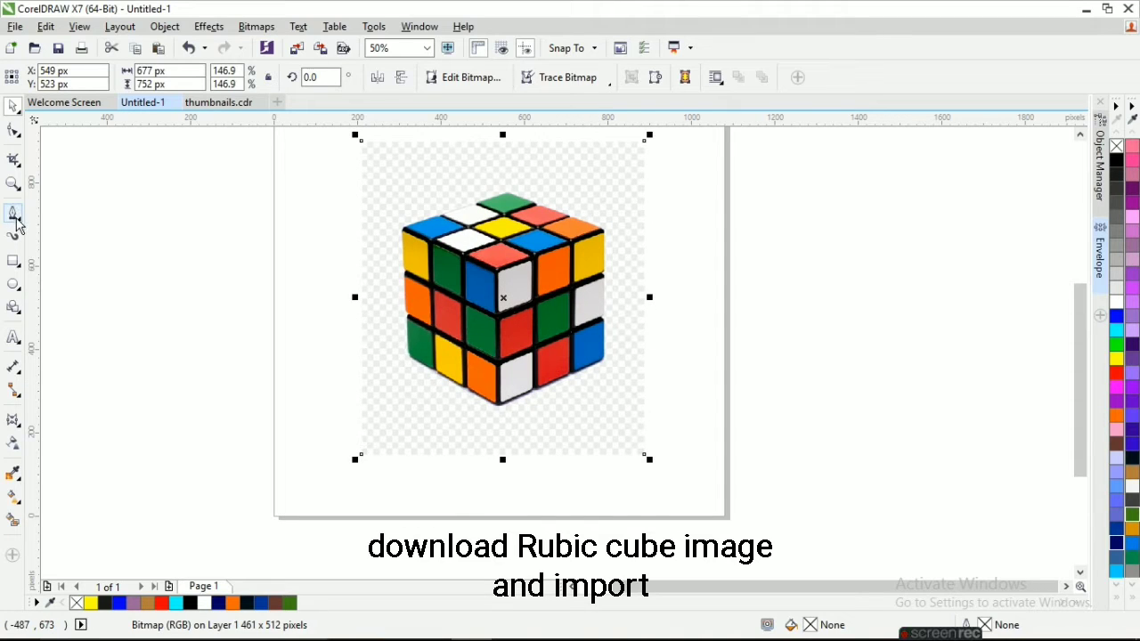
- Trace the left face of the Rubik's cube image with the Pen tool as a closed four-corner shape about 220 × 420 px
left_click(17, 221)
left_click(16, 222)
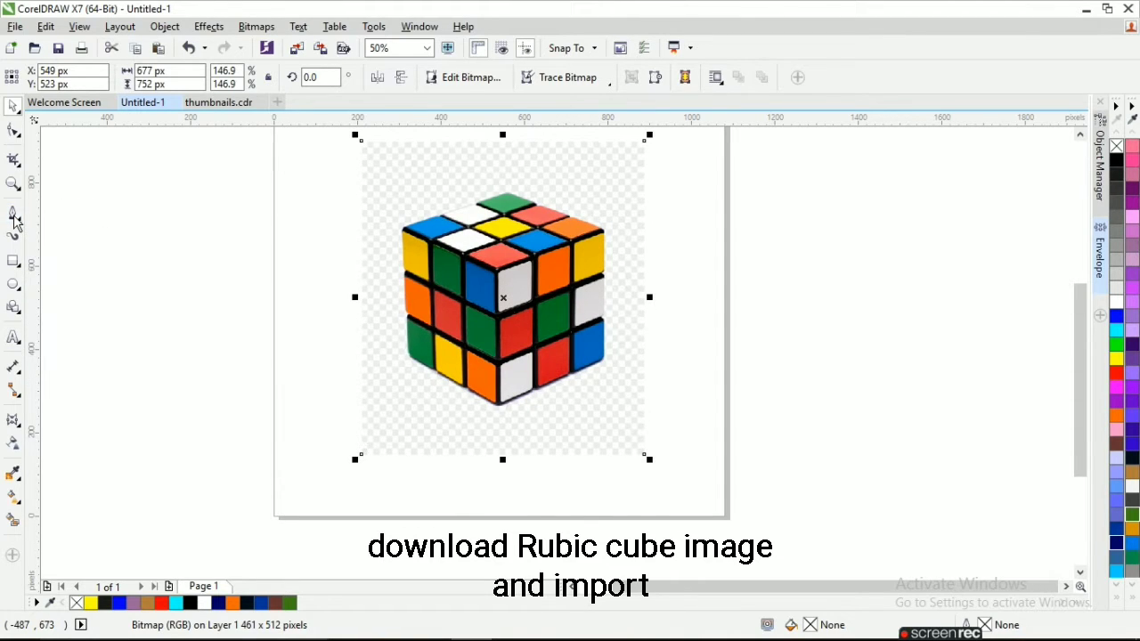
left_click(15, 220)
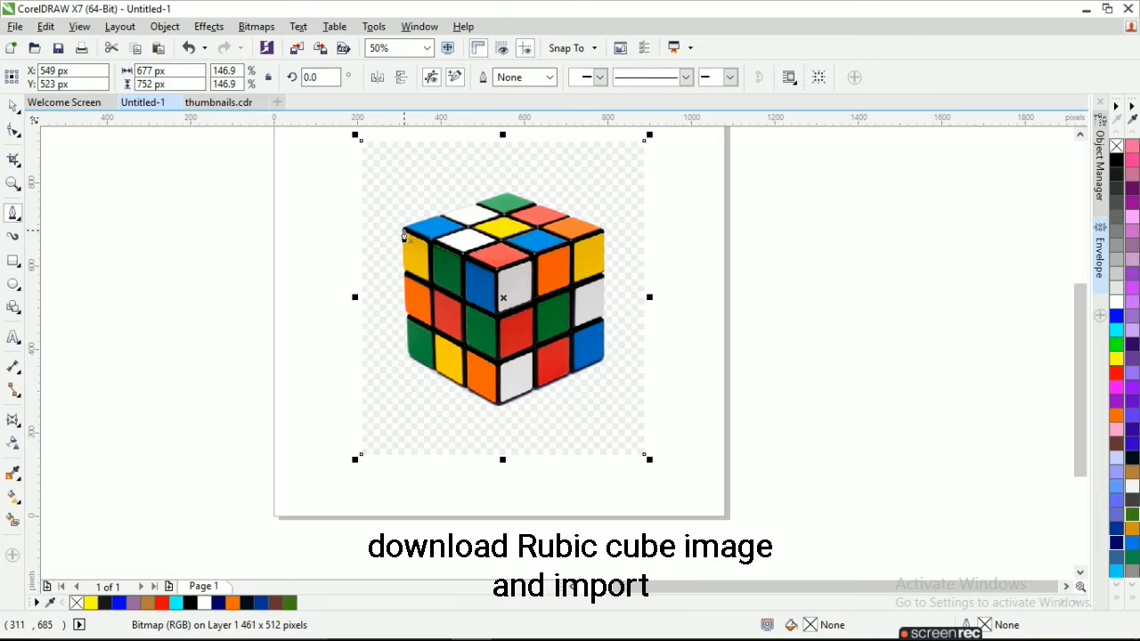
left_click(403, 233)
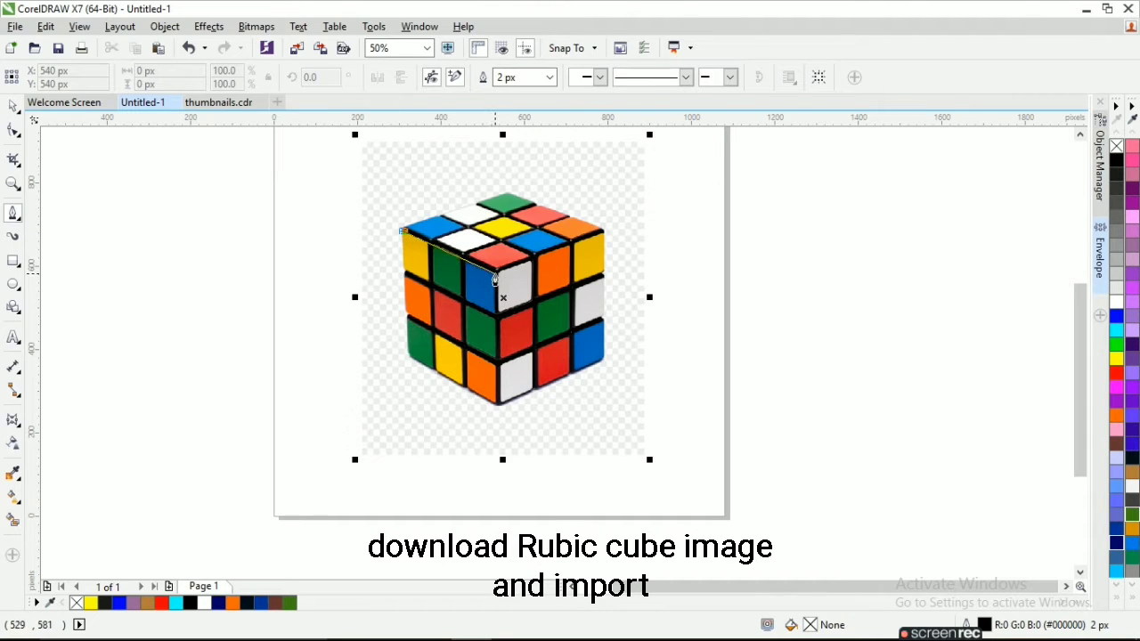
left_click(494, 275)
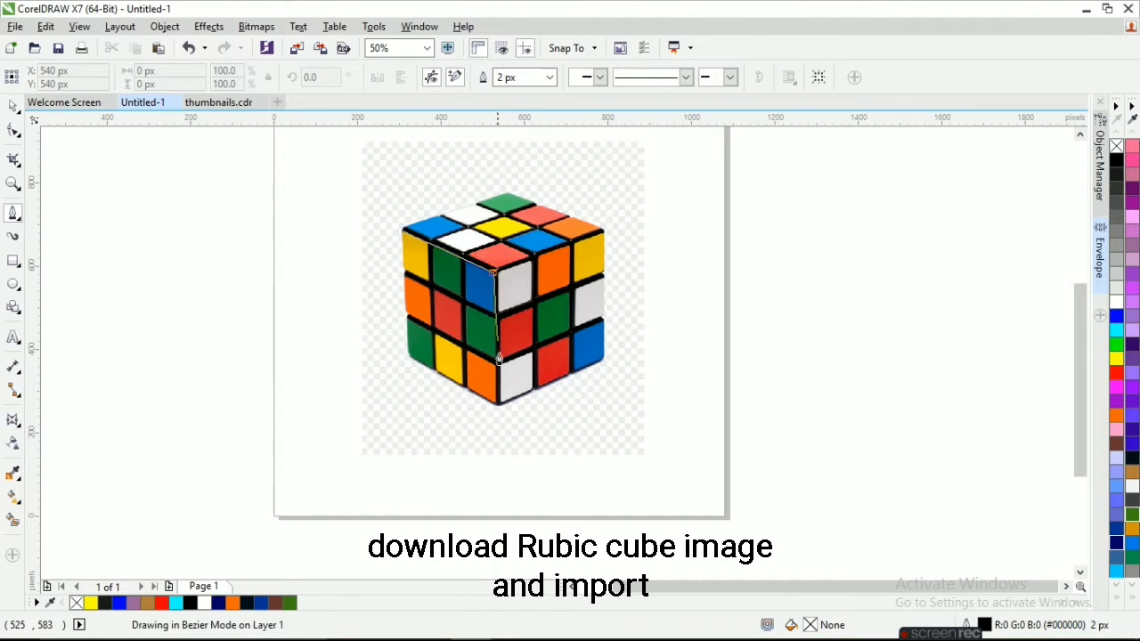
left_click(495, 409)
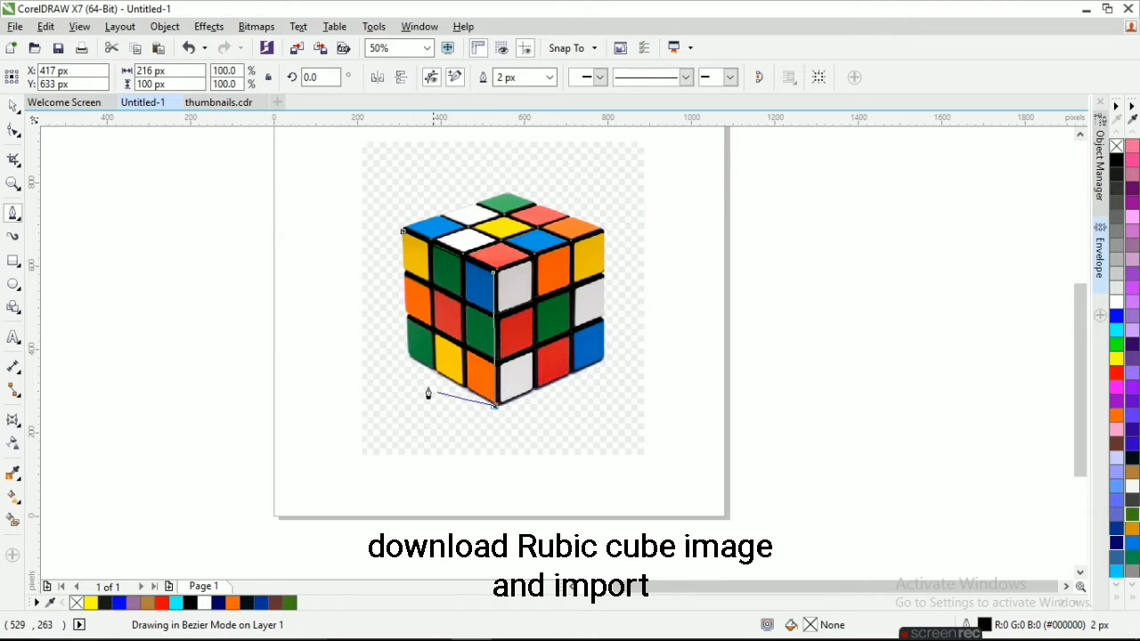
left_click(406, 356)
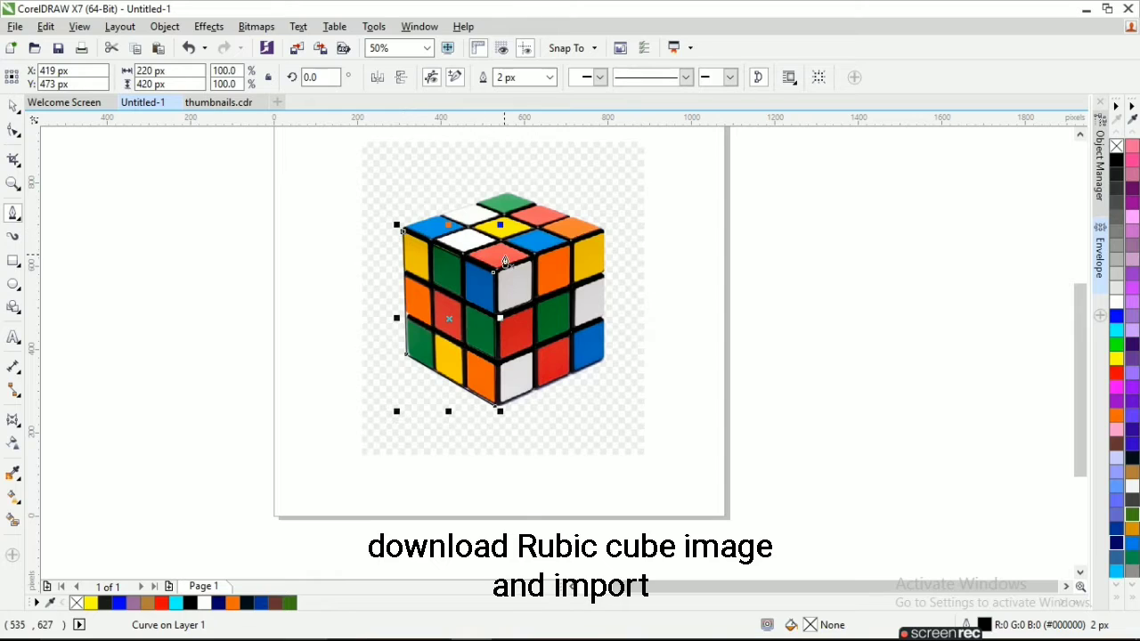
left_click(494, 273)
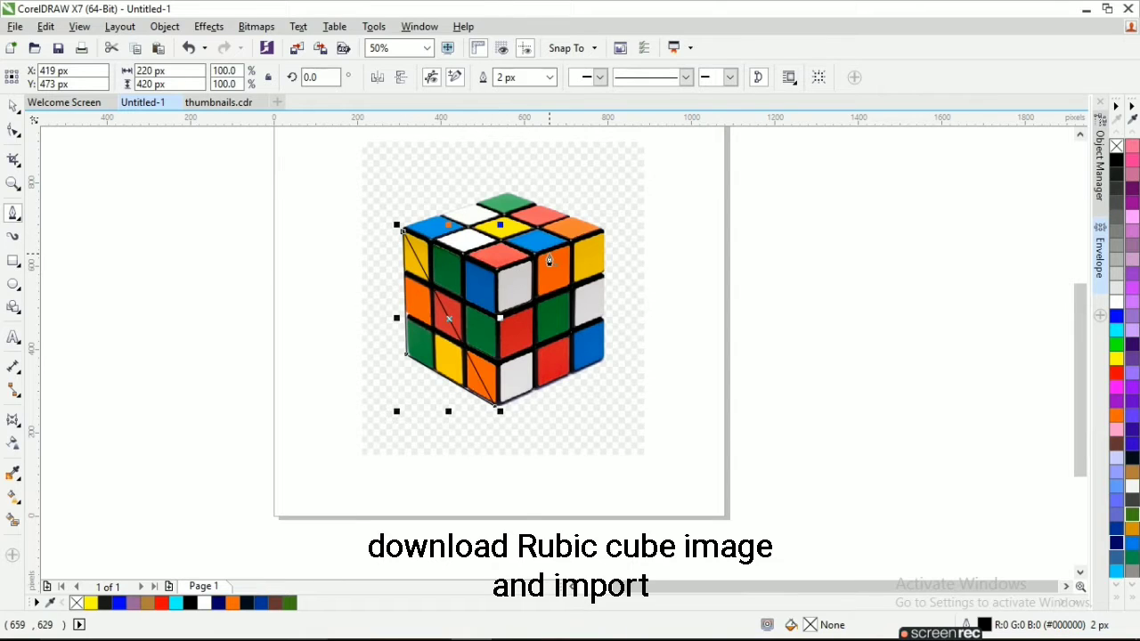
key("ctrl+z")
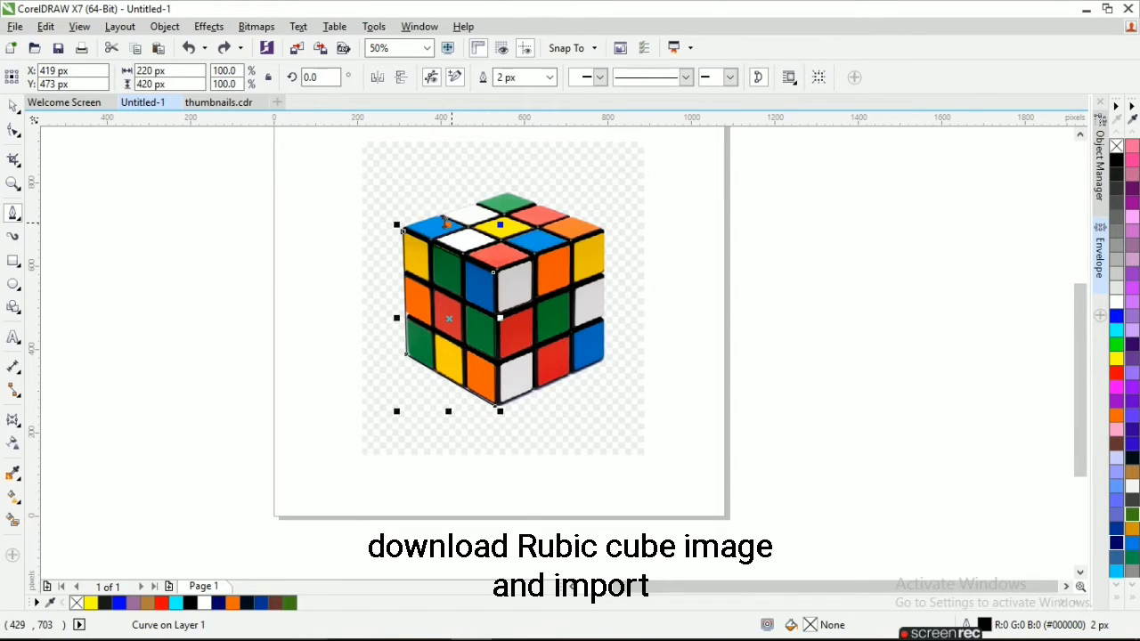
- Trace the cube's top face with the Pen tool as a closed four-corner shape about 478 × 192 px
left_click(406, 230)
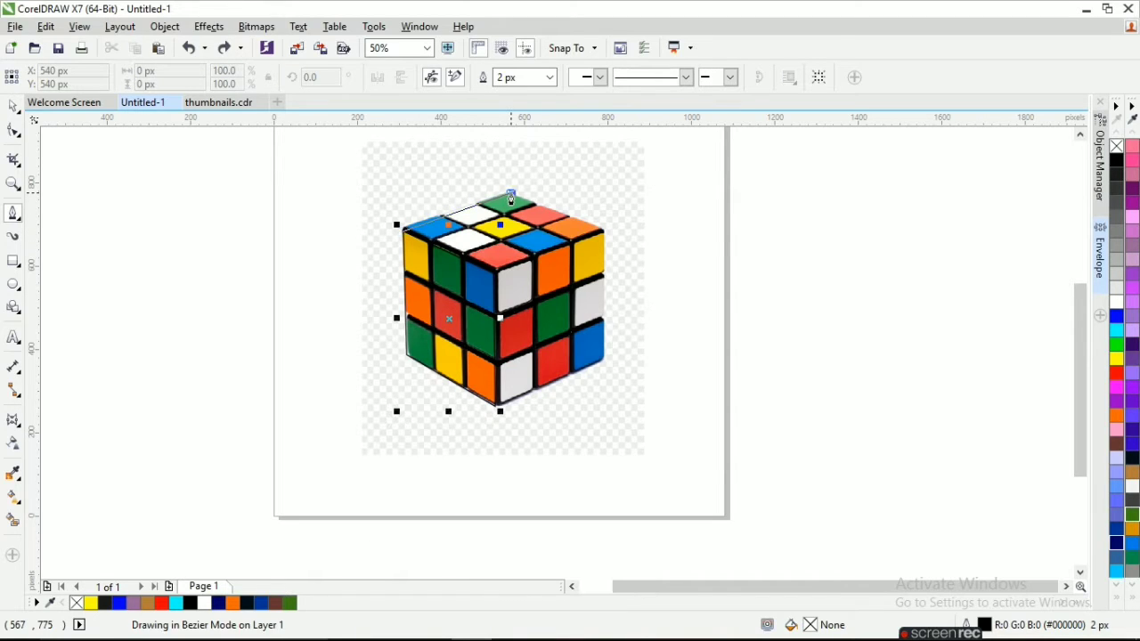
left_click(511, 194)
left_click(603, 231)
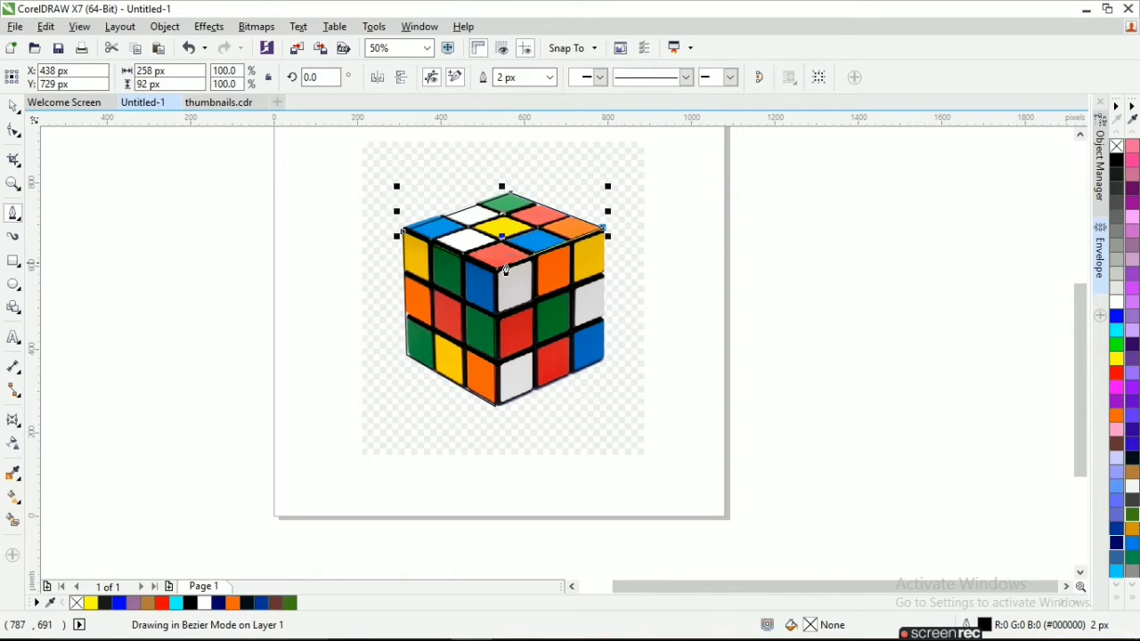
left_click(494, 271)
left_click(405, 232)
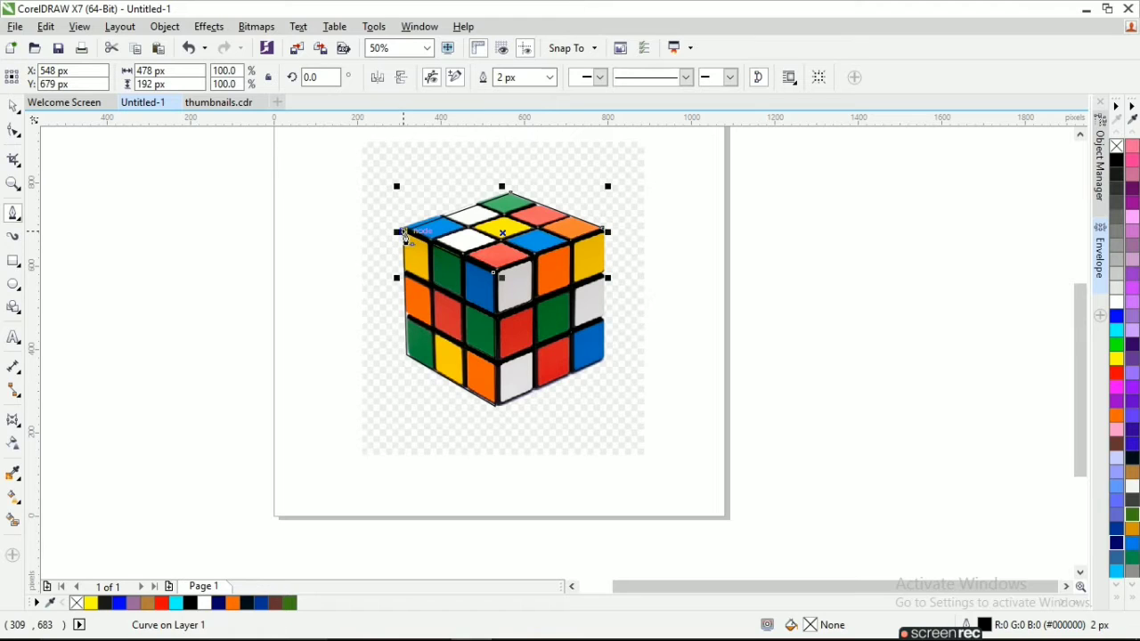
left_click(494, 272)
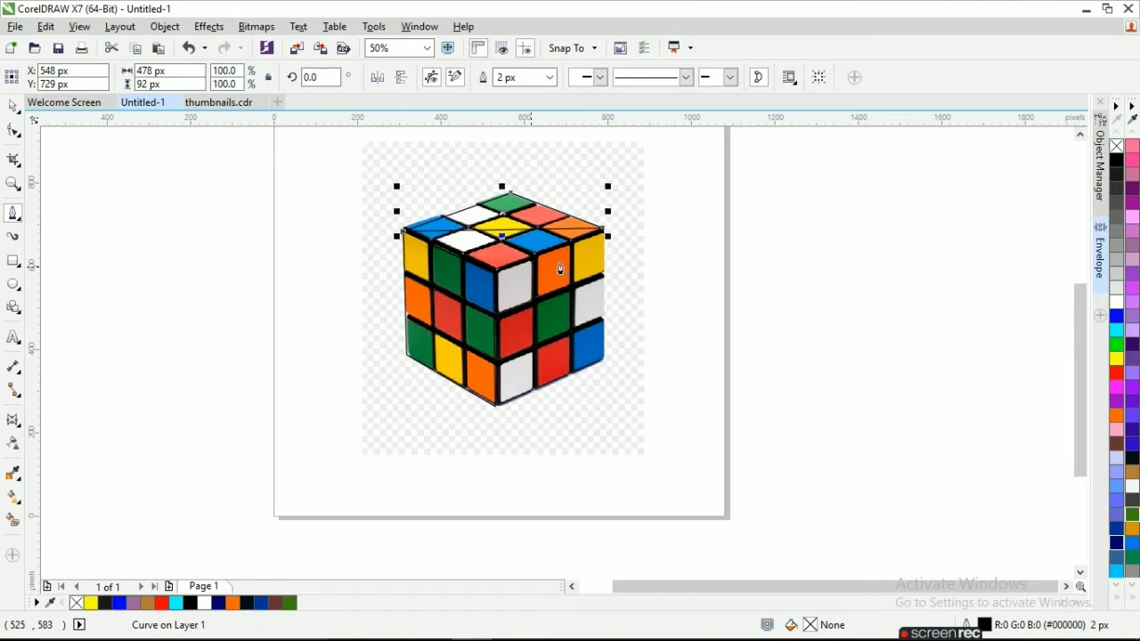
key("ctrl+z")
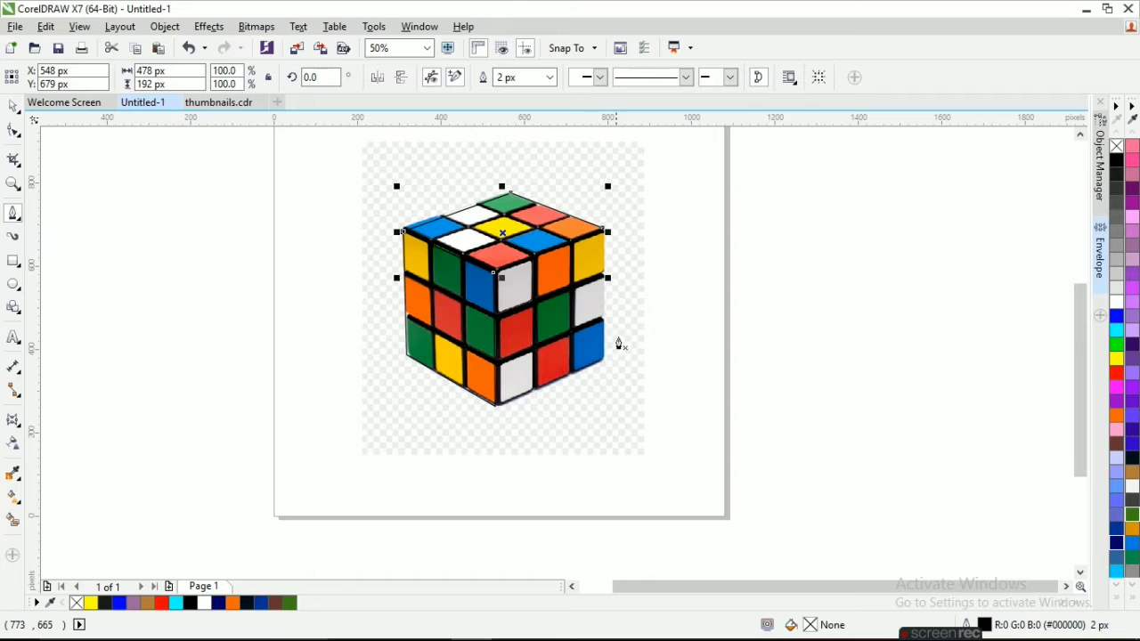
- Trace the cube's right face with the Pen tool as a closed four-corner shape about 264 × 428 px
left_click(604, 360)
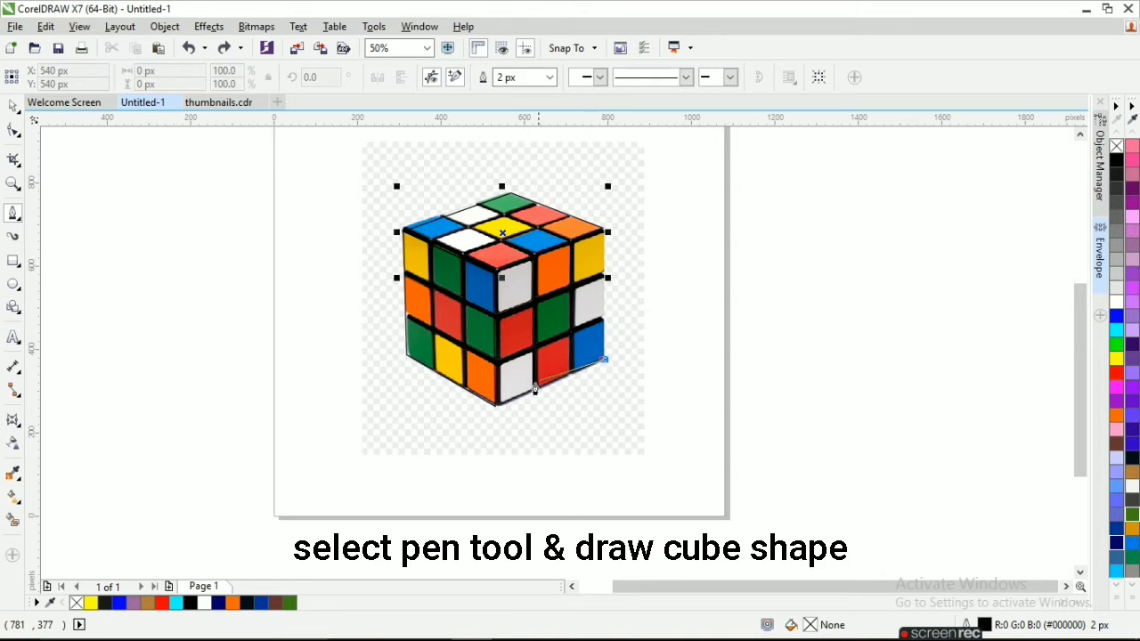
left_click(495, 406)
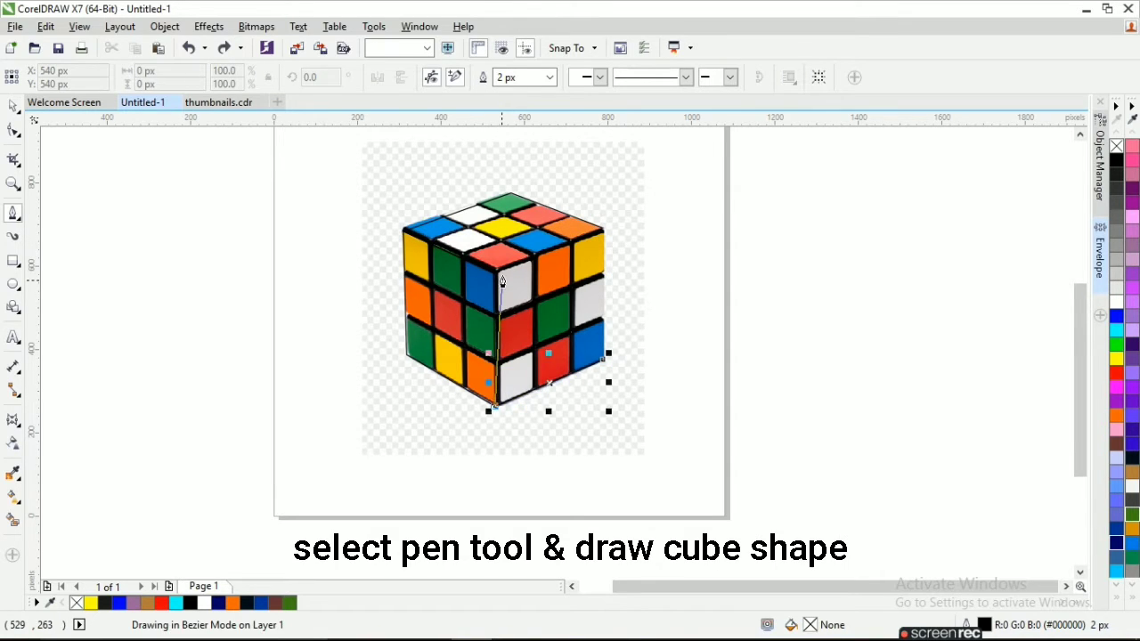
left_click(495, 274)
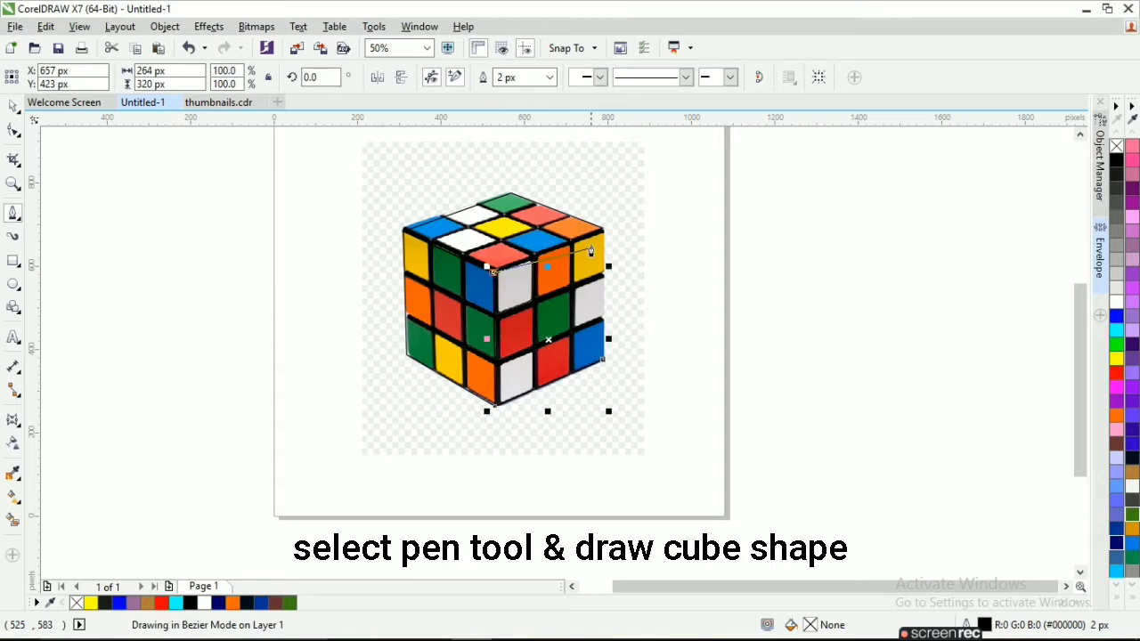
left_click(605, 229)
left_click(604, 361)
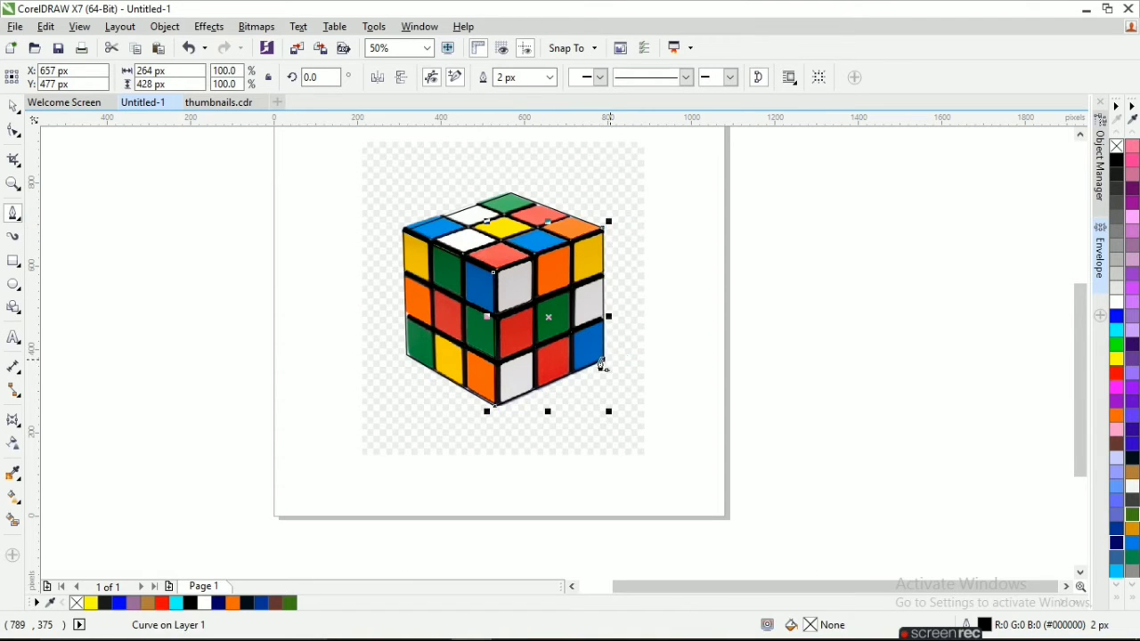
key("space")
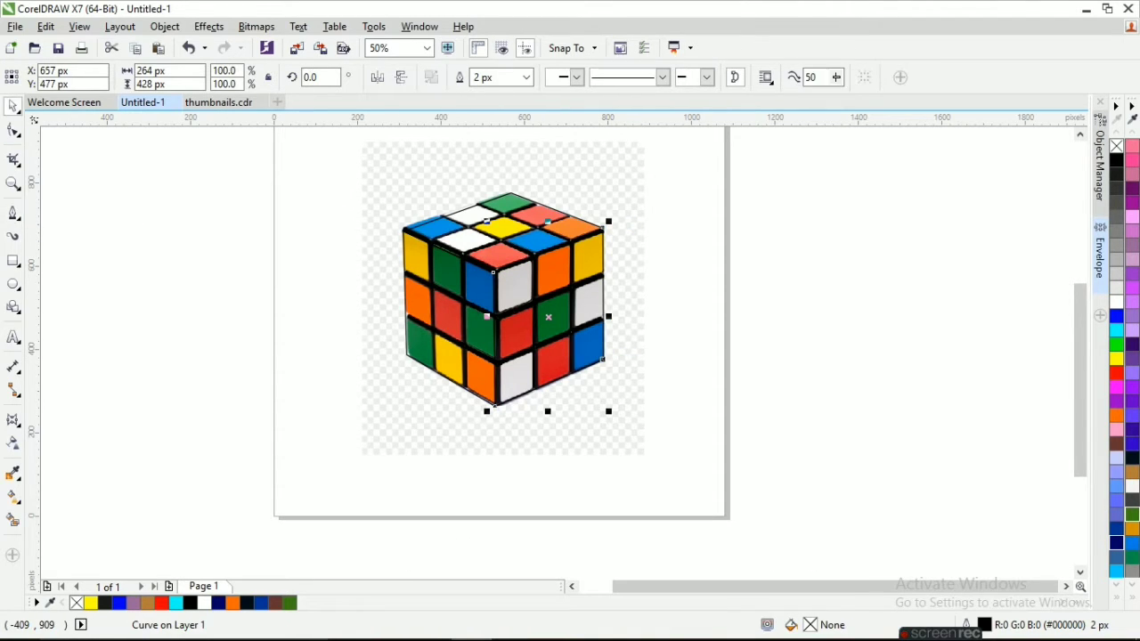
- Delete the Rubik's cube bitmap from Layer 1, keeping the three traced curves
left_click(1100, 170)
left_click(968, 241)
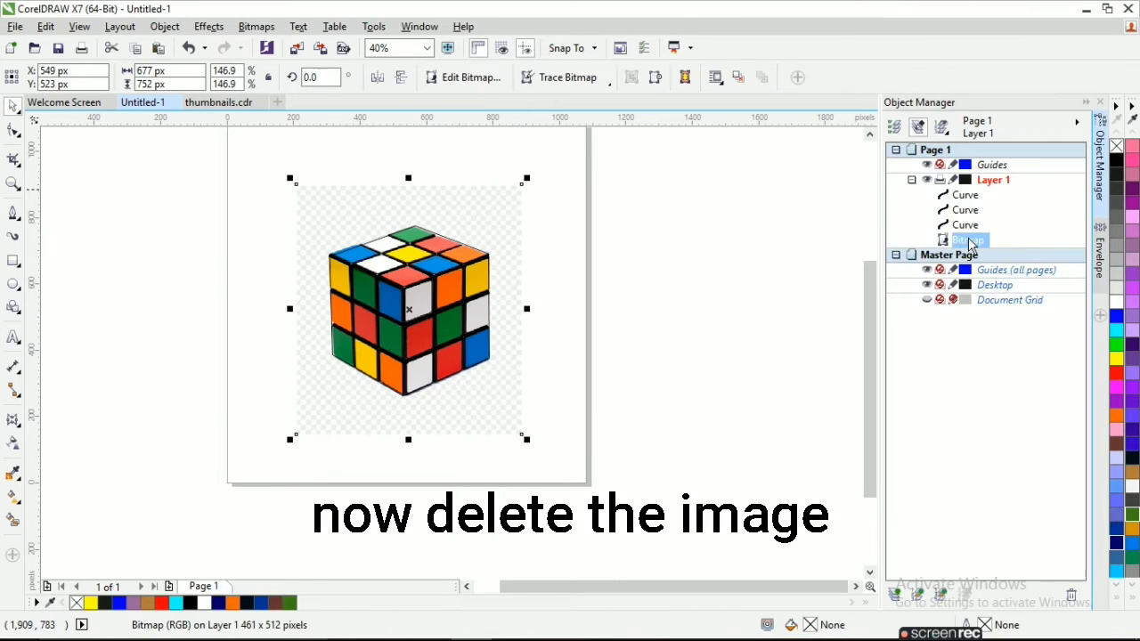
key("Delete")
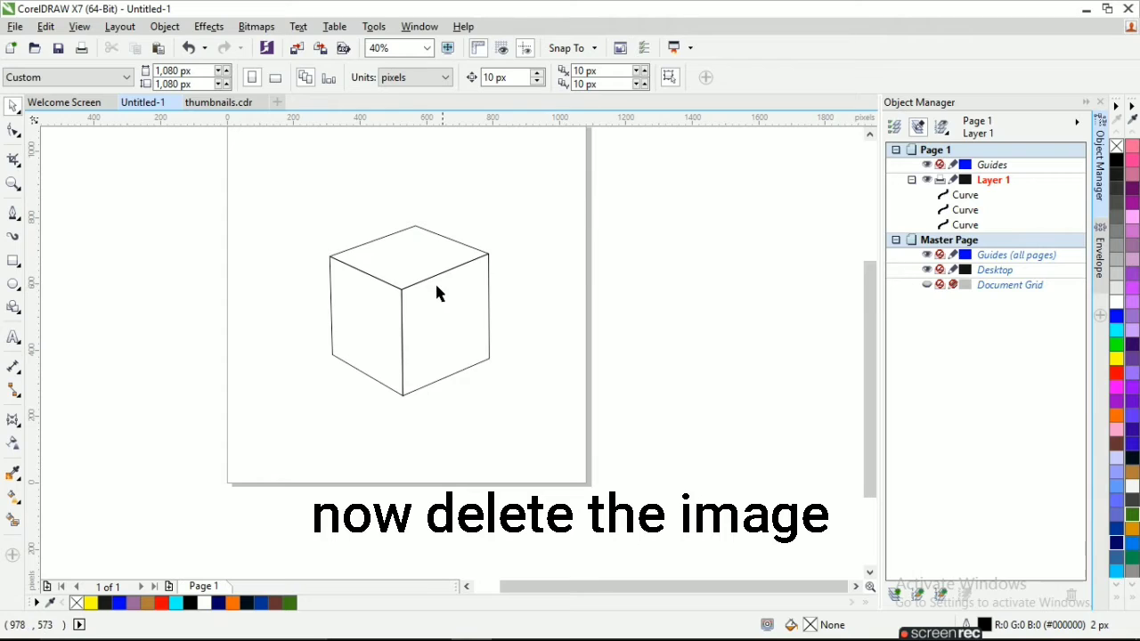
- Move all three cube faces together to the upper part of the page, centred at about X 501 px, Y 759 px
scroll(425, 275, "up", 3)
scroll(418, 275, "down", 2)
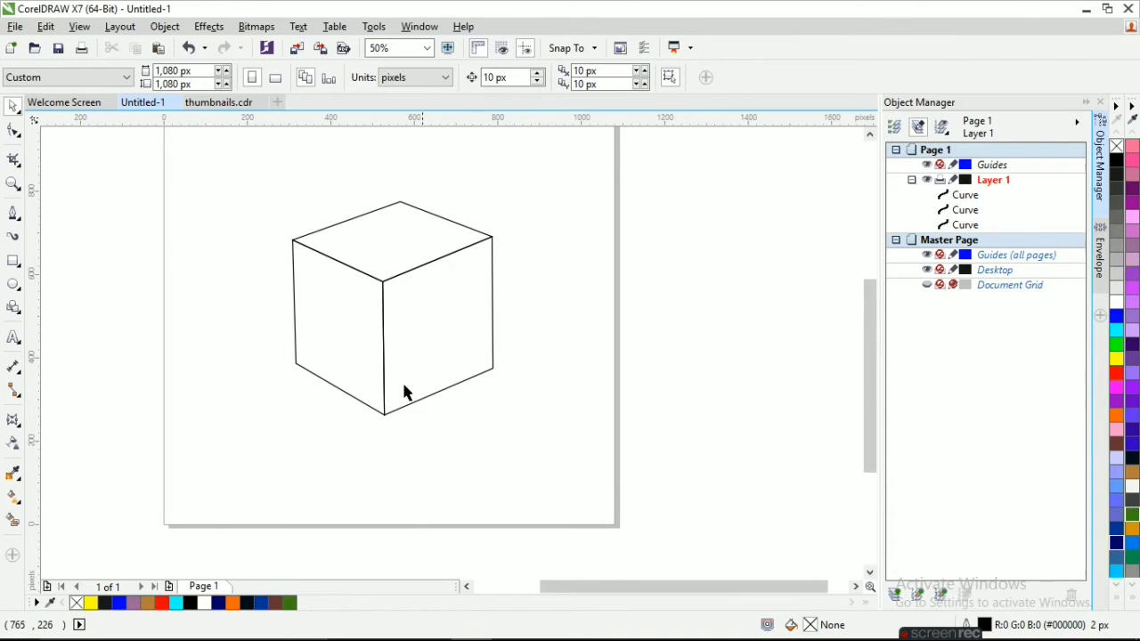
left_click_drag(557, 400, 226, 182)
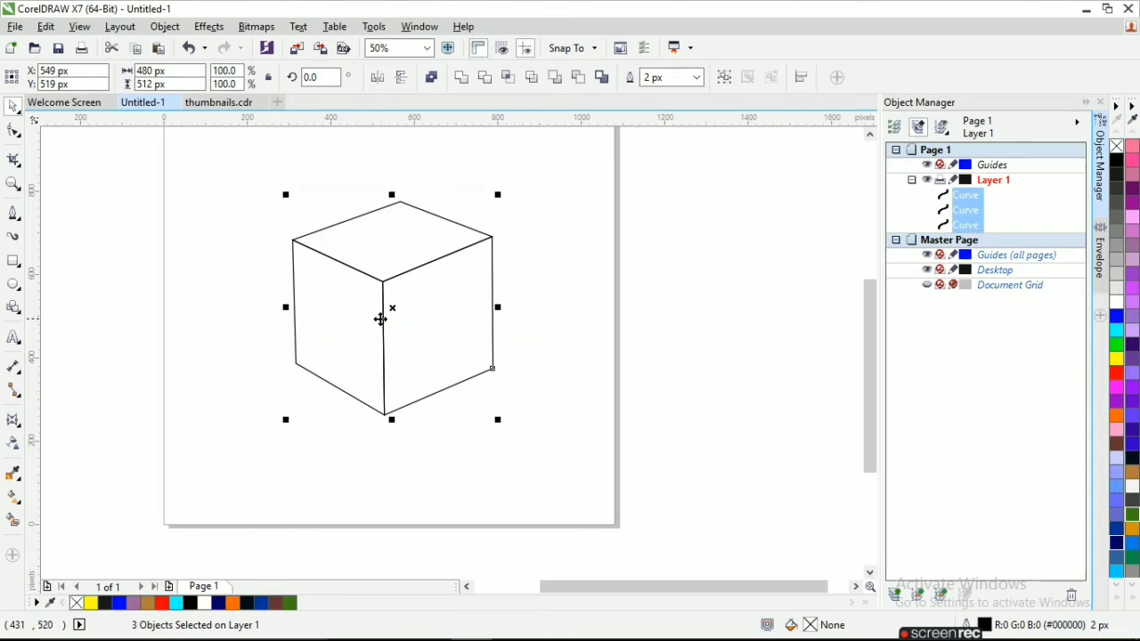
scroll(383, 321, "down", 2)
left_click_drag(386, 323, 377, 270)
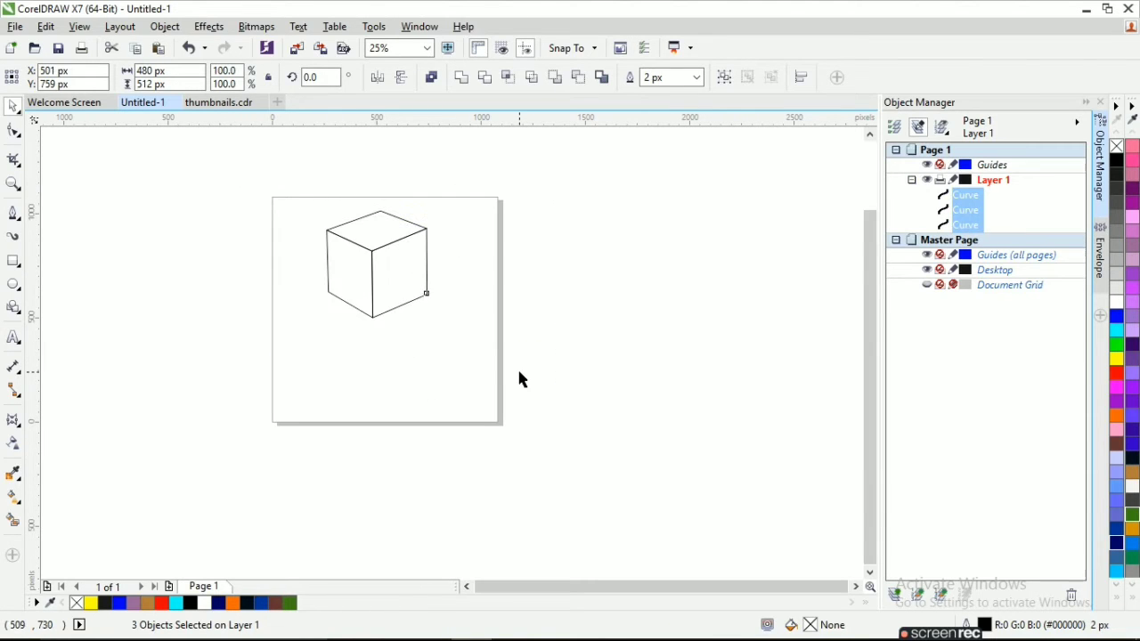
left_click(517, 366)
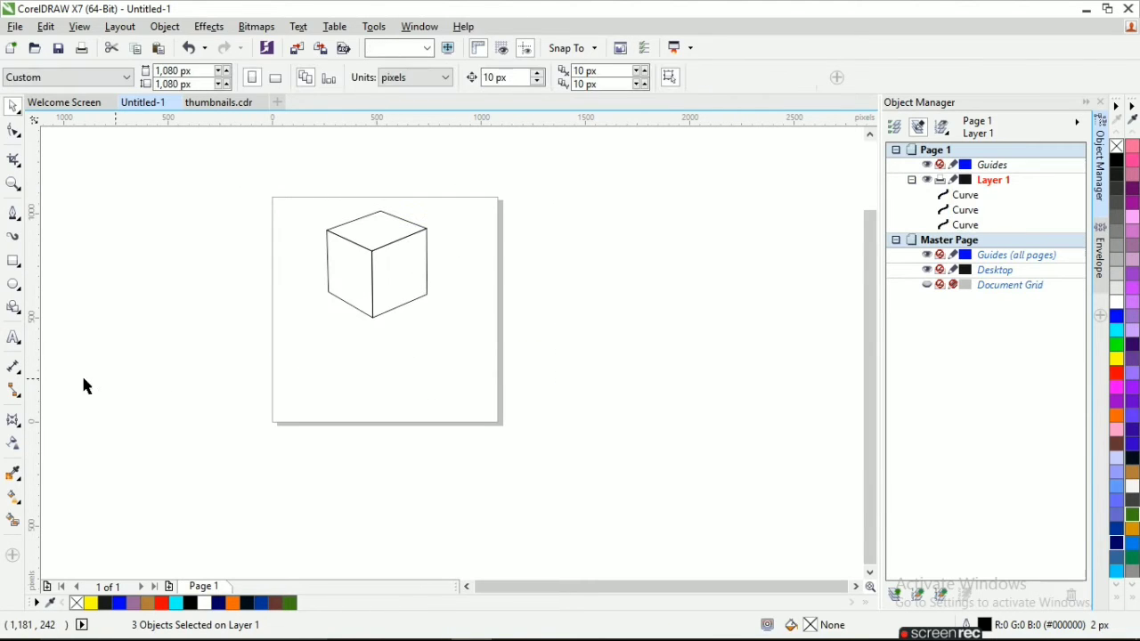
- Add the artistic text "P" below the cube, near the page's lower left corner
left_click(14, 341)
left_click(299, 381)
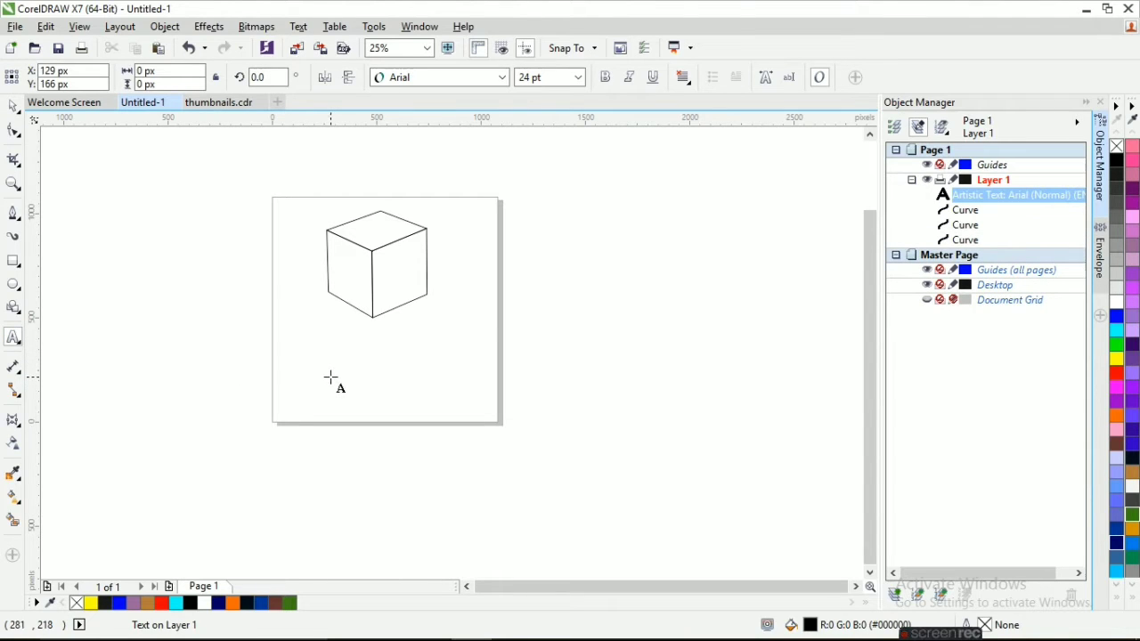
type("P")
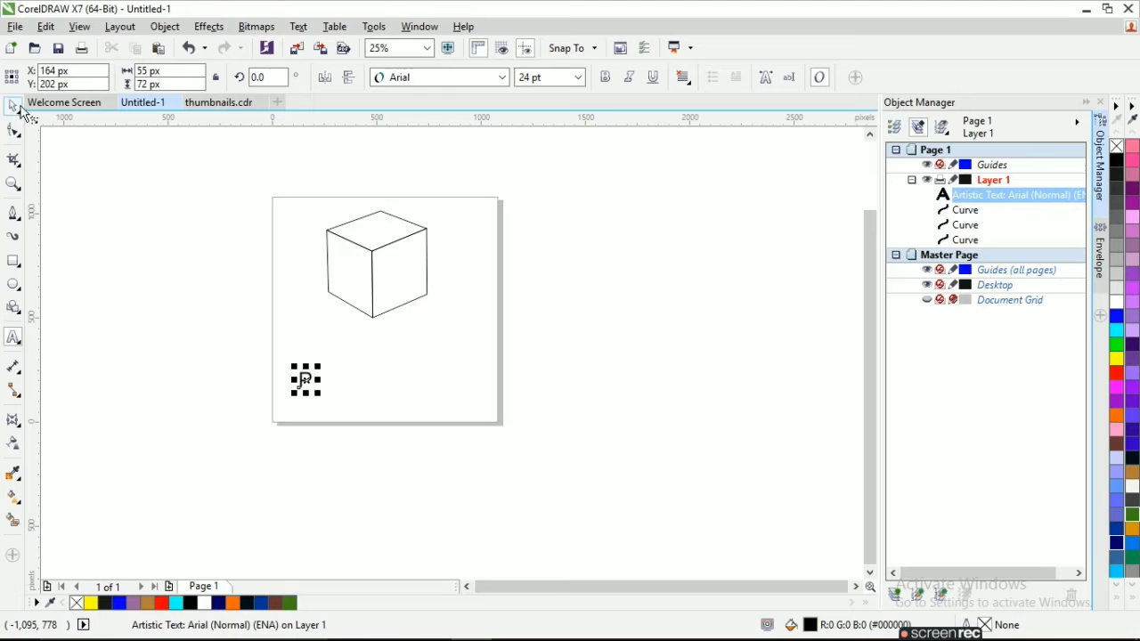
- Set the letter P in the NEXT ART font and make it bold
left_click(436, 85)
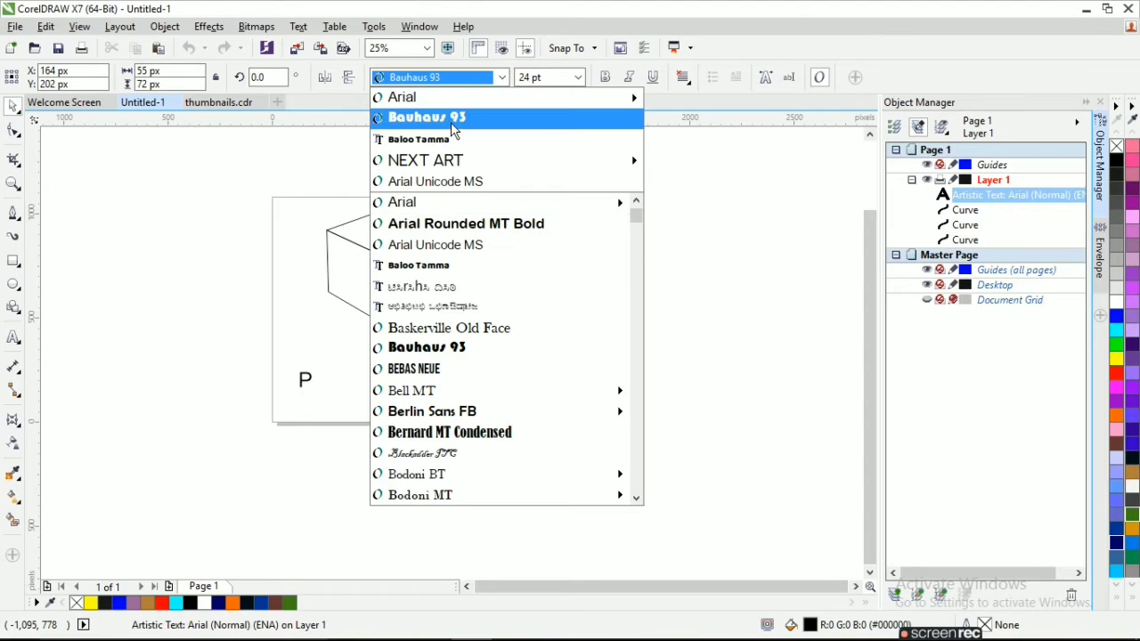
mouse_move(461, 162)
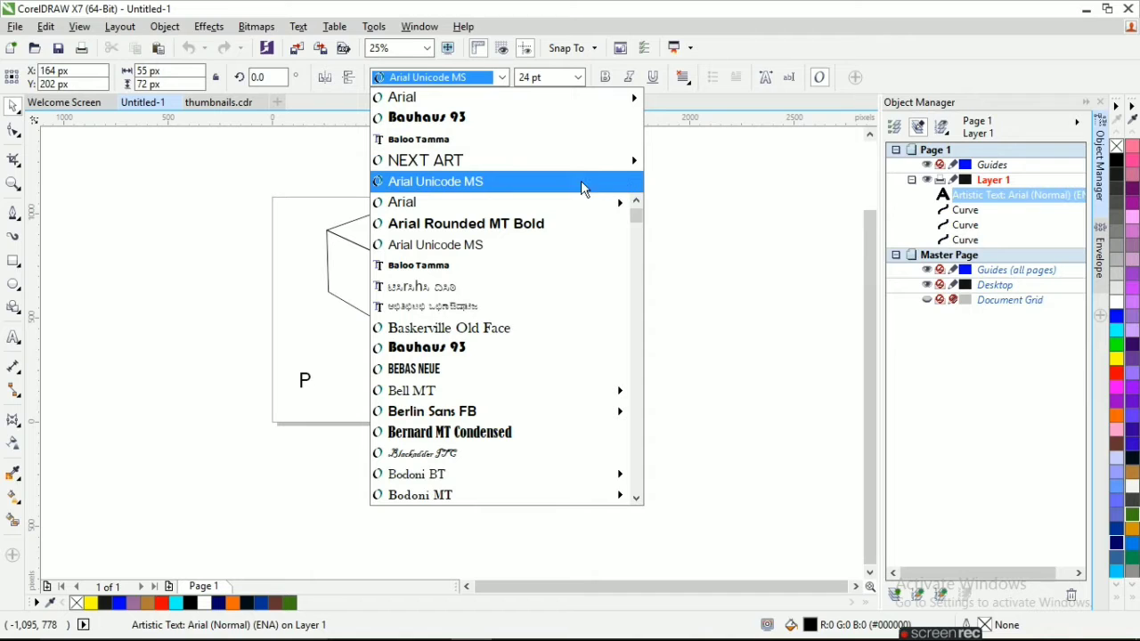
mouse_move(534, 160)
left_click(703, 201)
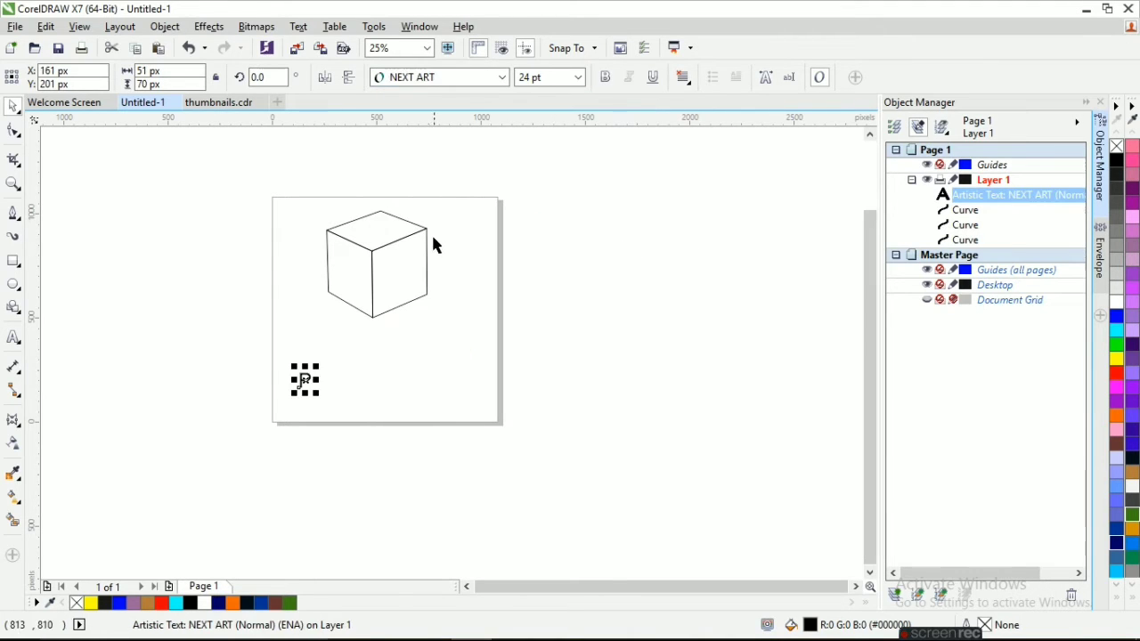
left_click(605, 79)
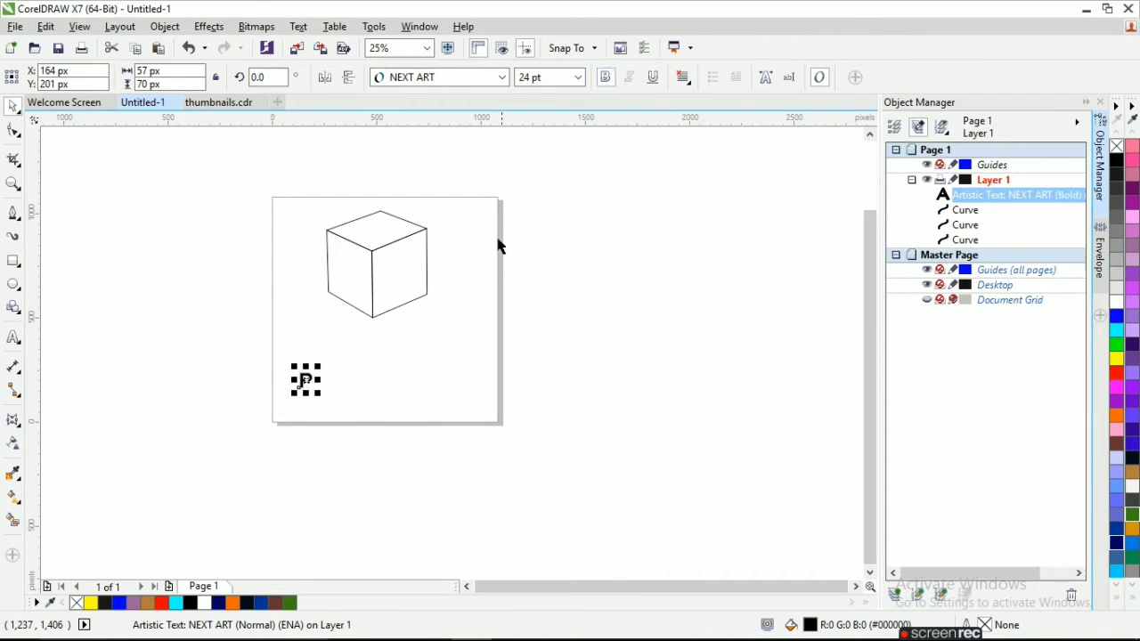
- Open the Envelope docker while the letter P stays selected
left_click(1101, 258)
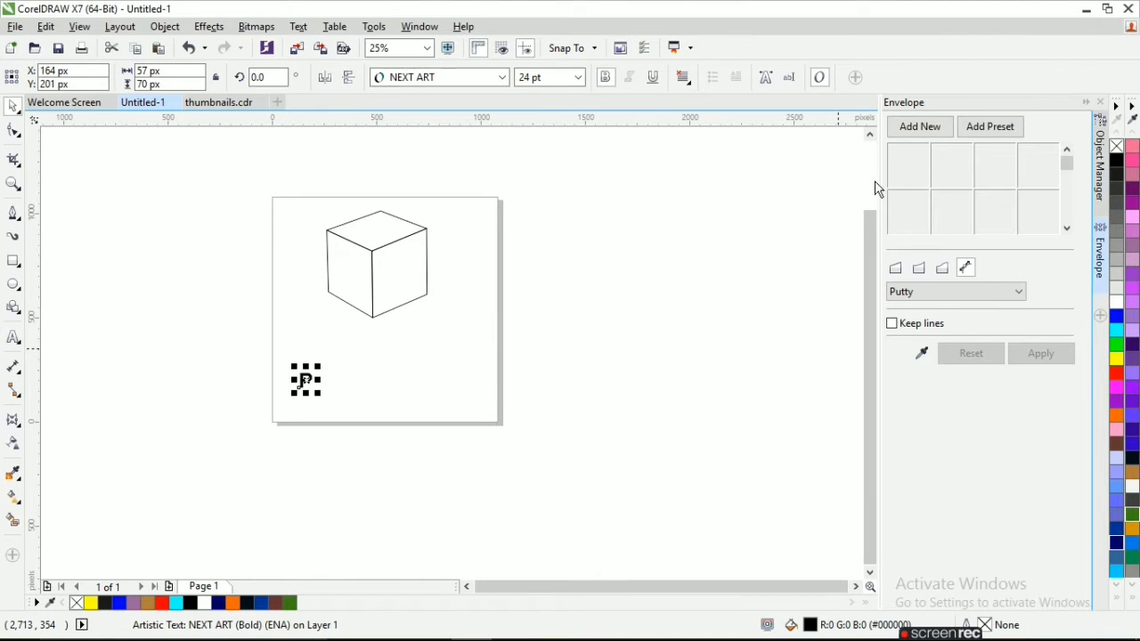
left_click(419, 27)
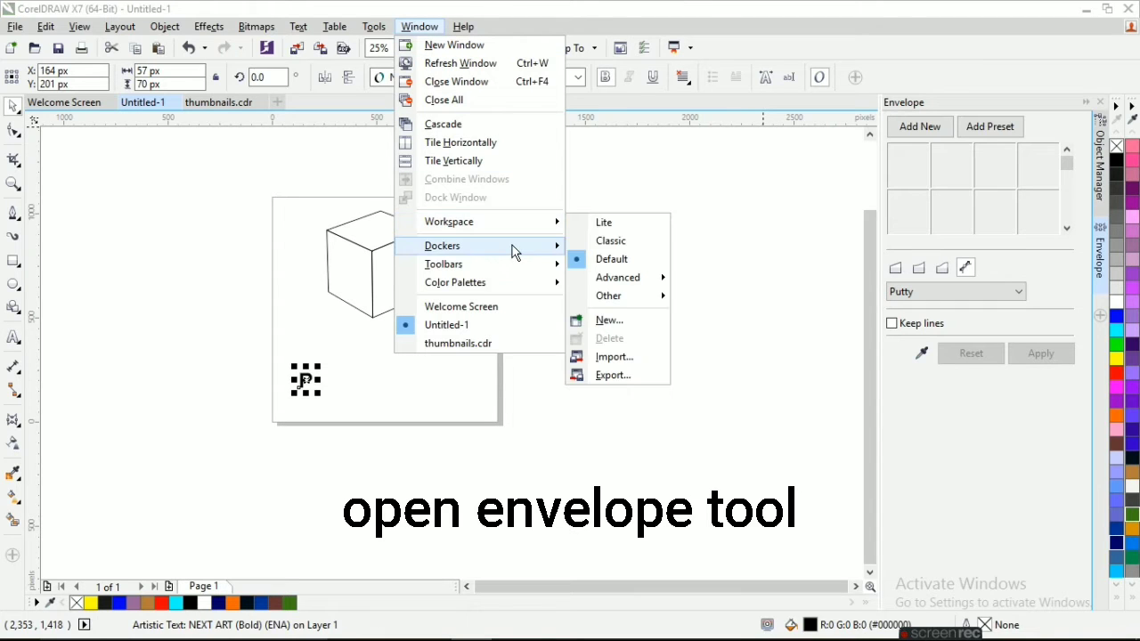
mouse_move(516, 250)
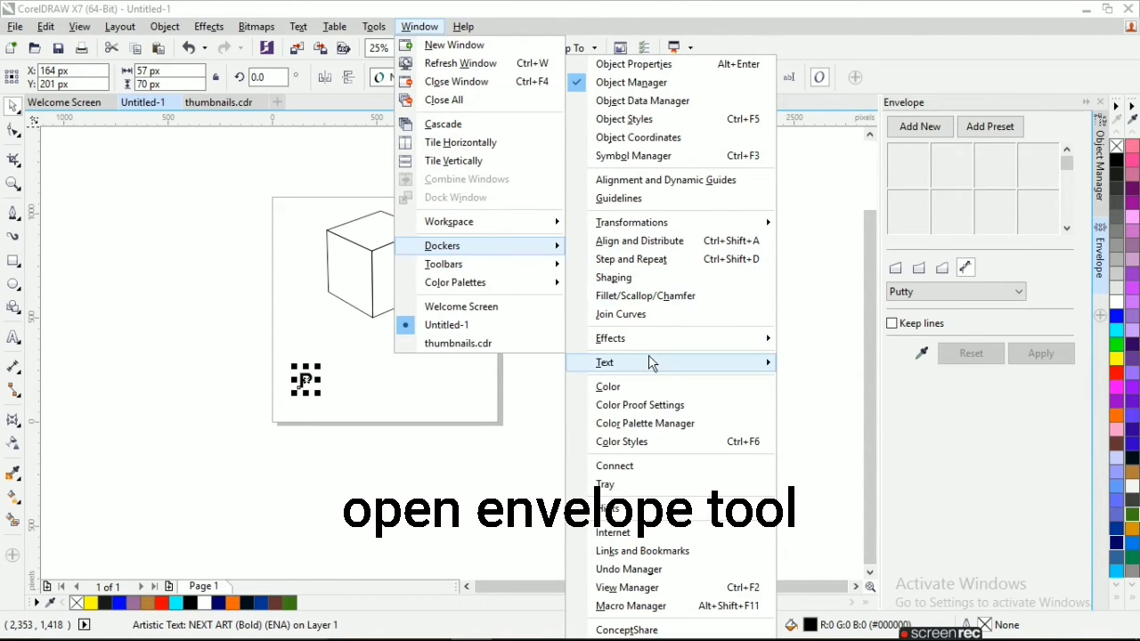
mouse_move(657, 342)
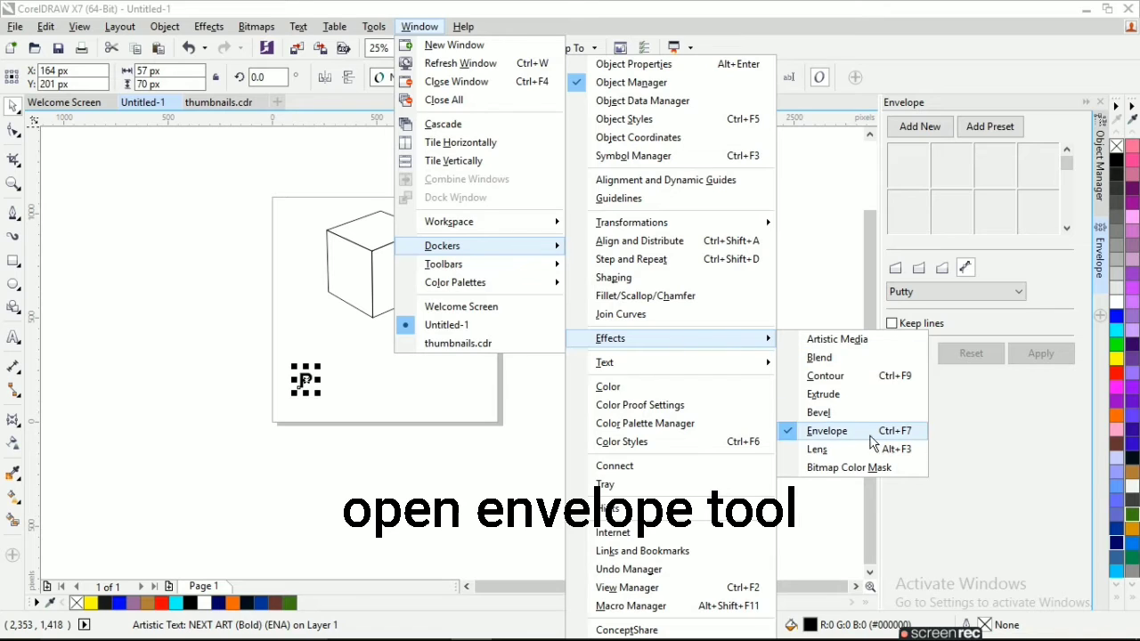
left_click(529, 477)
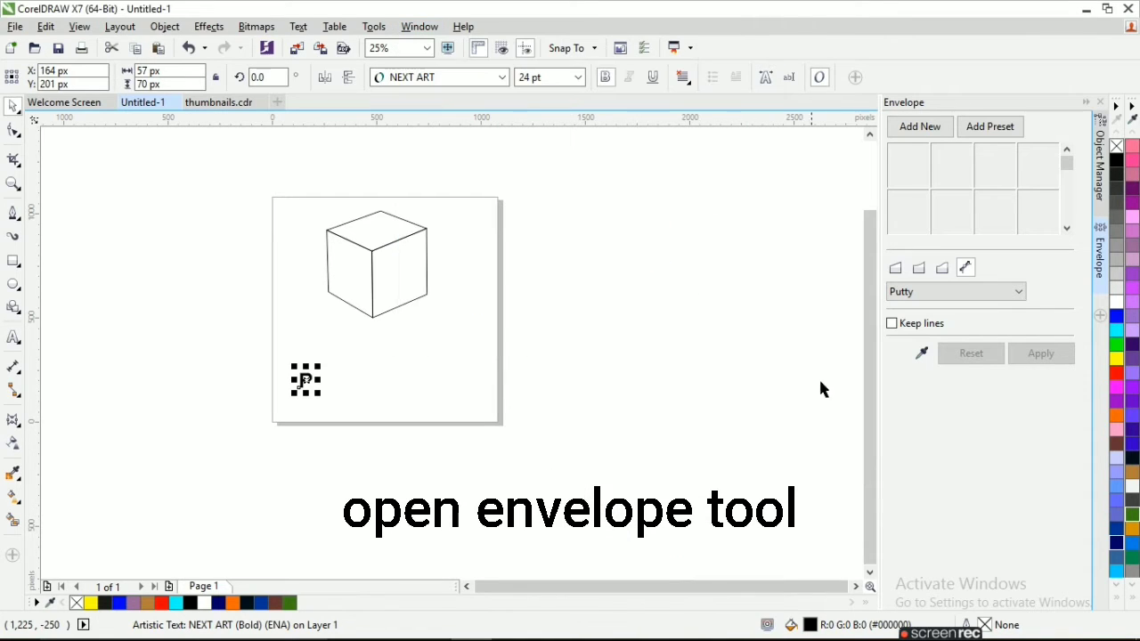
- Apply an envelope to the letter P using the shape of the cube's left face
left_click(920, 354)
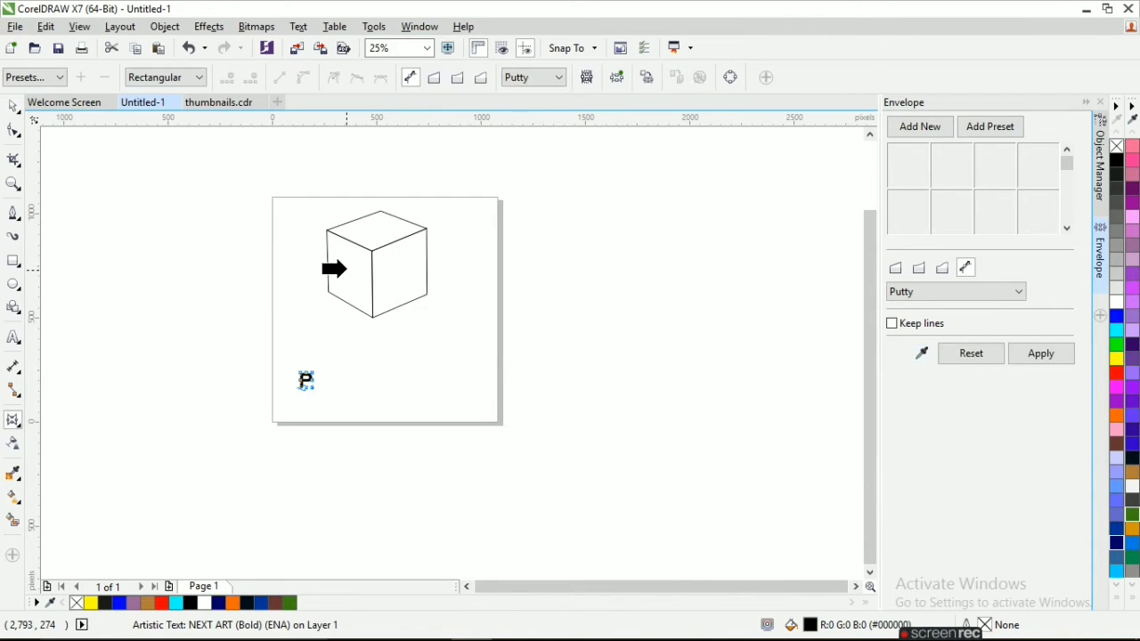
left_click(348, 268)
left_click(1039, 356)
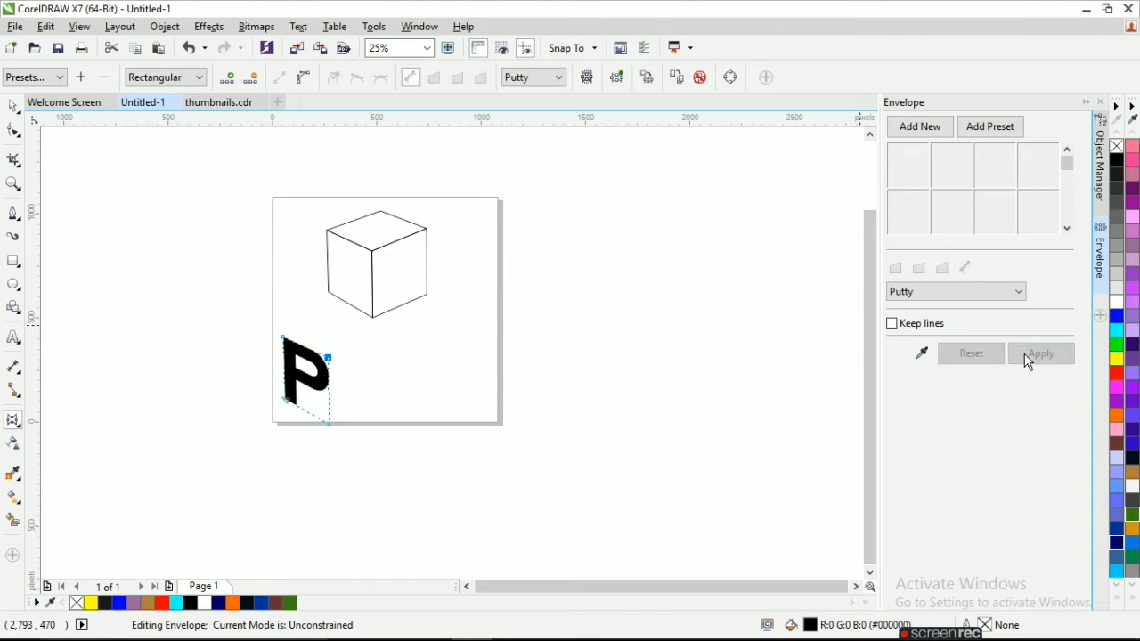
- Move the enveloped letter P onto the cube's left face, centred at about X 369 px, Y 759 px
left_click(13, 107)
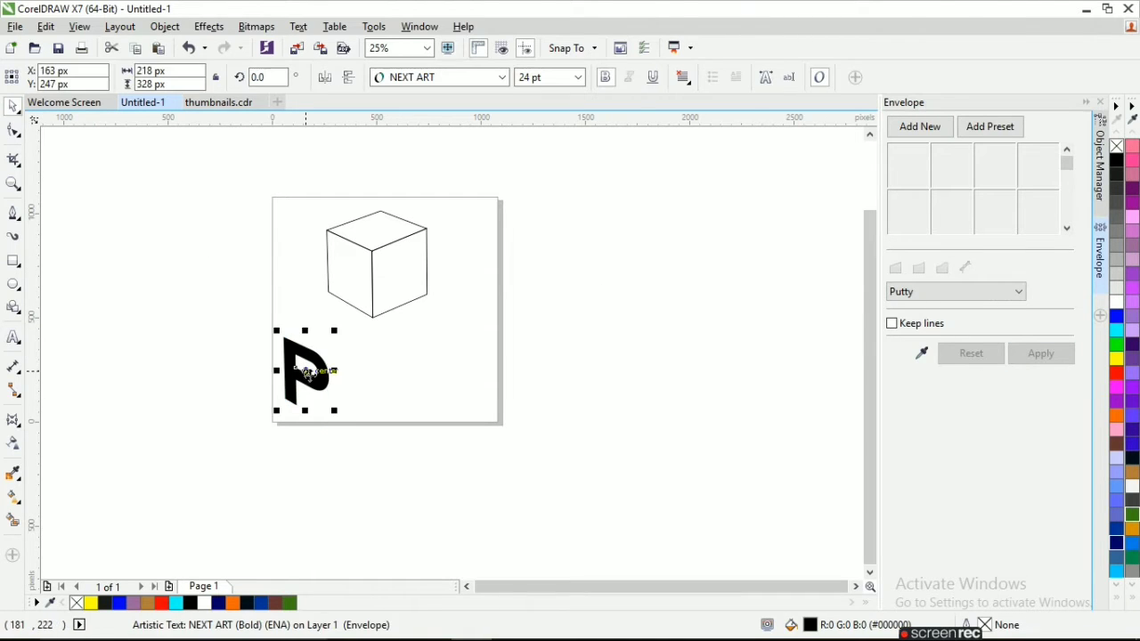
left_click_drag(306, 374, 349, 265)
scroll(348, 266, "up", 3)
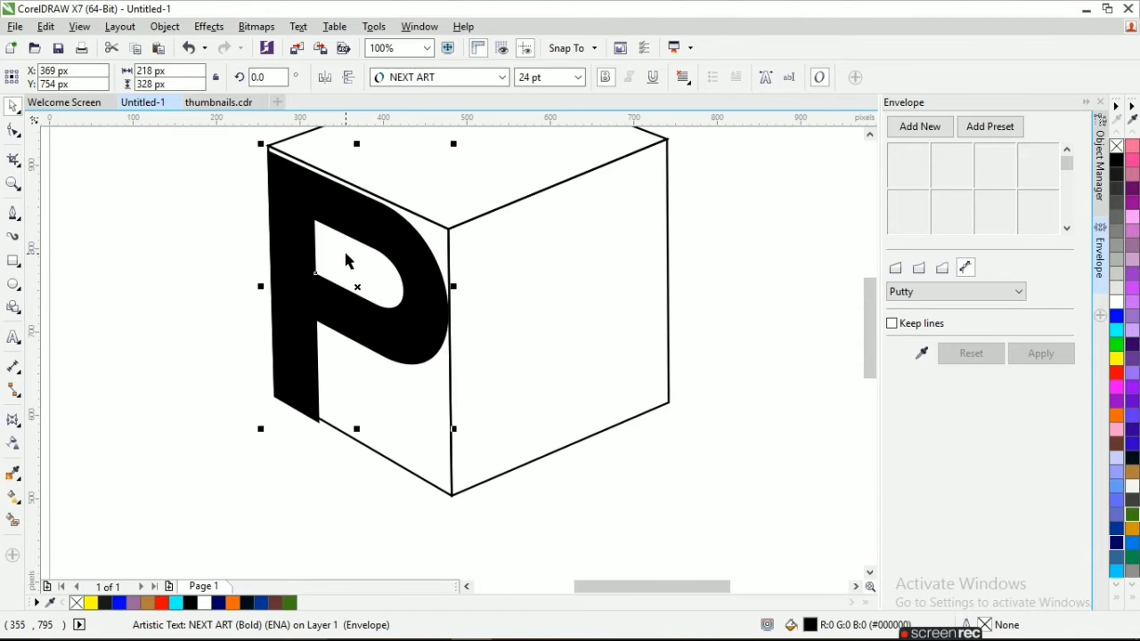
key("Up")
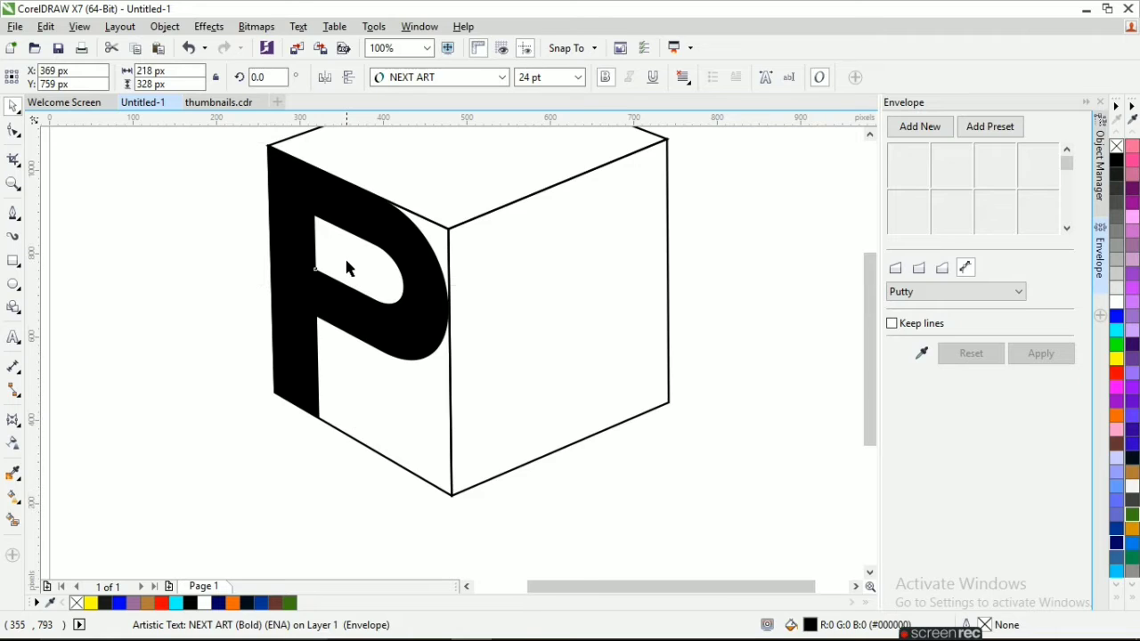
scroll(348, 263, "down", 1)
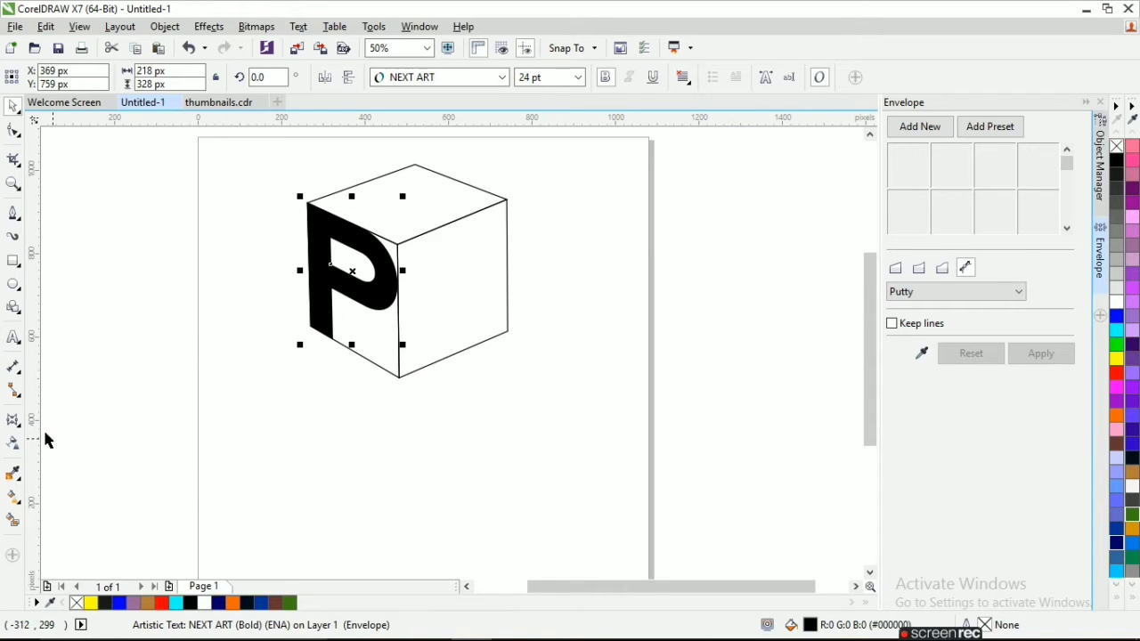
- Add the artistic text "D" below the cube and set it in NEXT ART Bold
left_click(14, 337)
left_click(323, 427)
type("D")
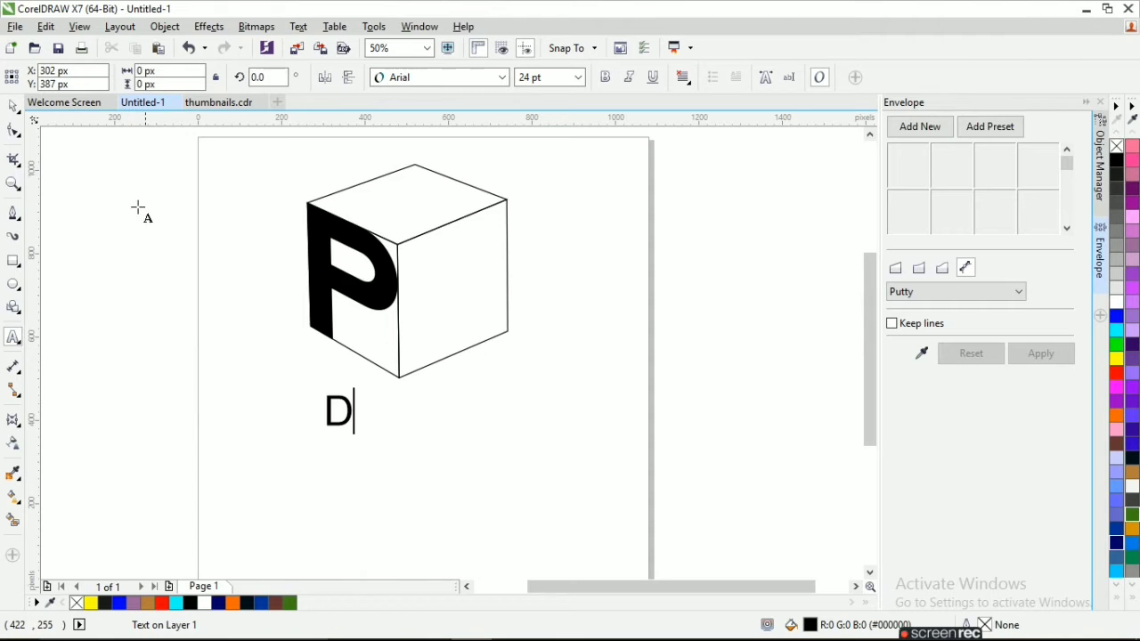
left_click(13, 106)
left_click(501, 78)
mouse_move(475, 118)
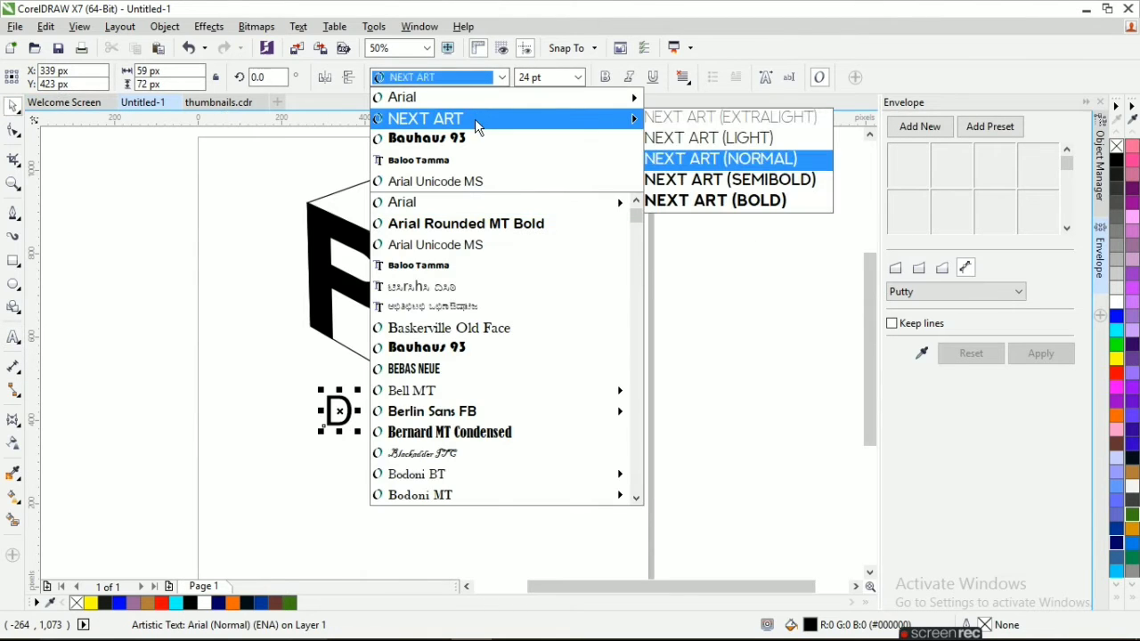
left_click(725, 197)
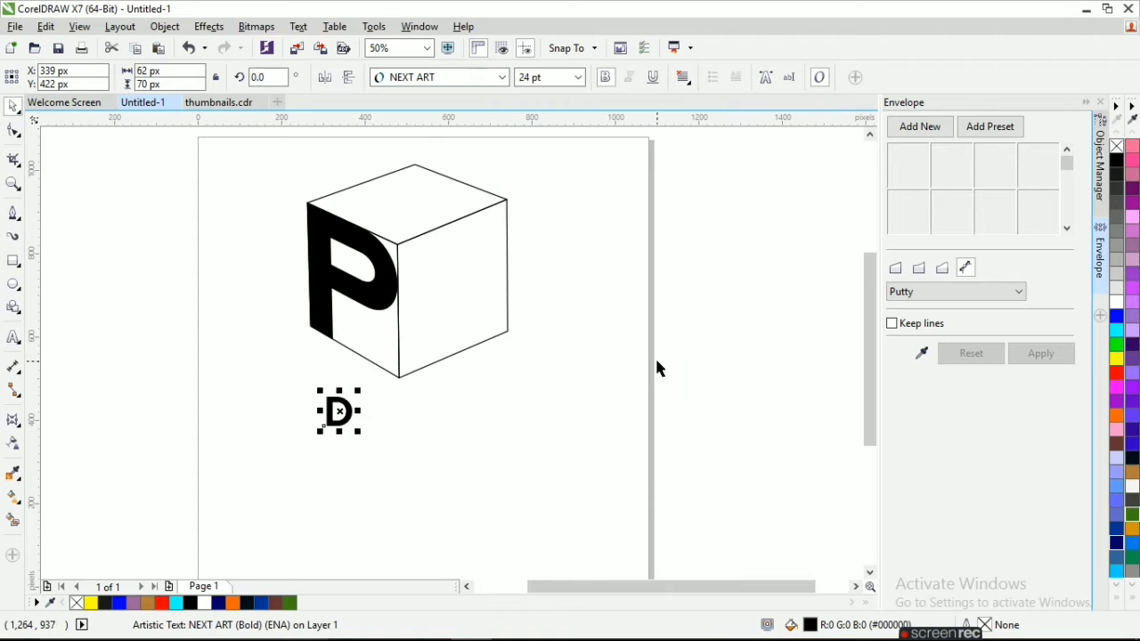
- Apply an envelope to the letter D using the shape of the cube's right face
left_click(922, 352)
left_click(431, 289)
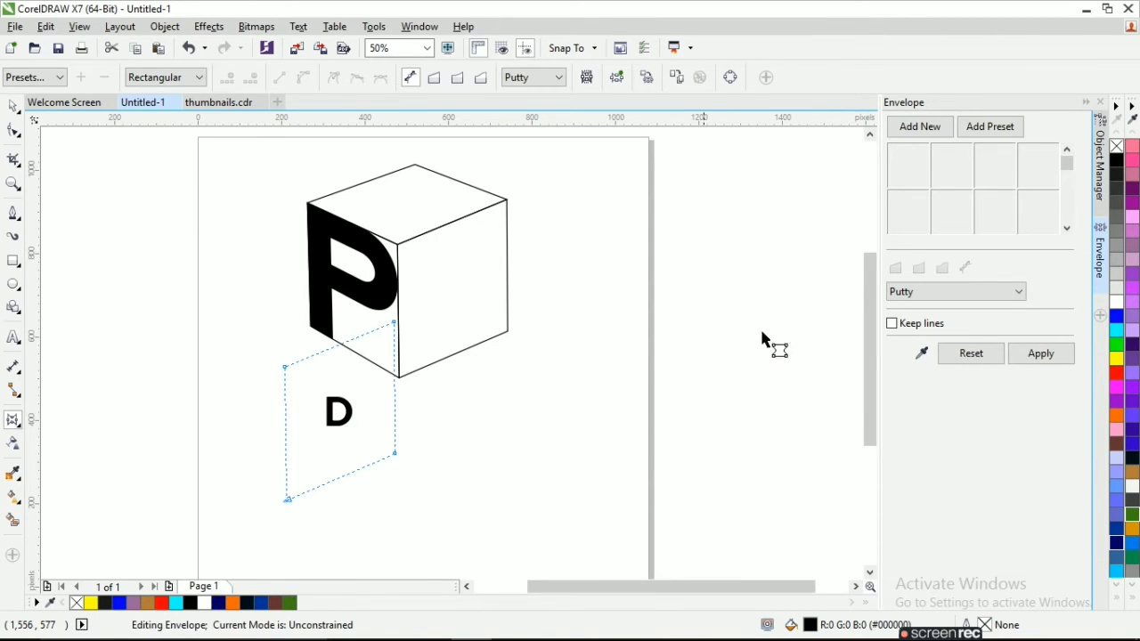
left_click(1038, 355)
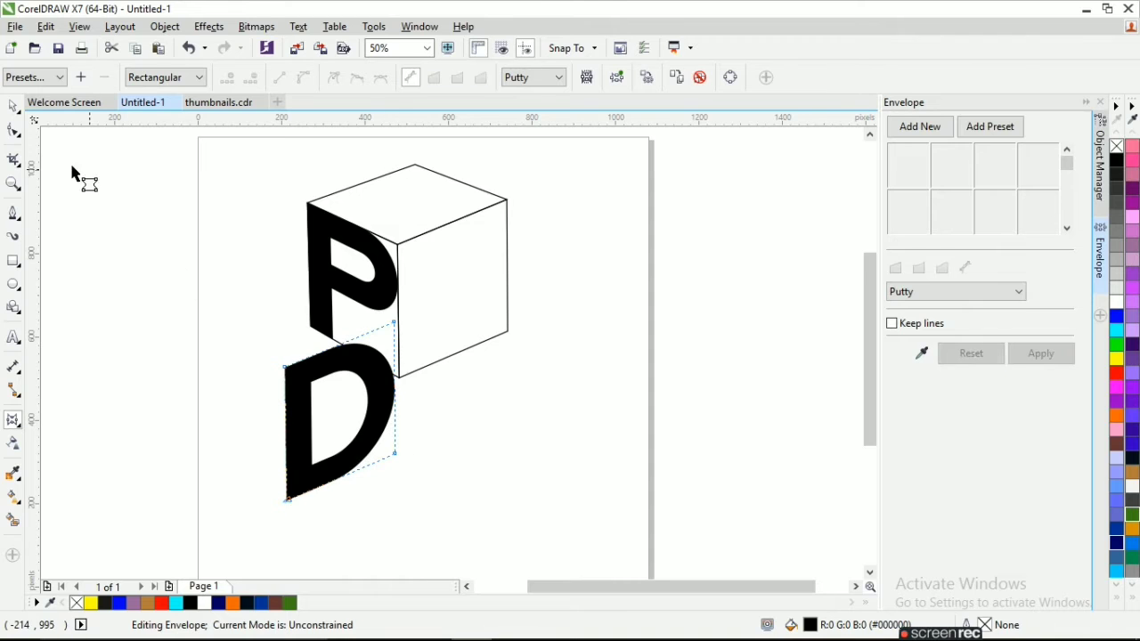
- Move the enveloped letter D onto the cube's right face and nudge it to about X 619 px, Y 697 px
left_click(14, 105)
left_click_drag(339, 420, 454, 296)
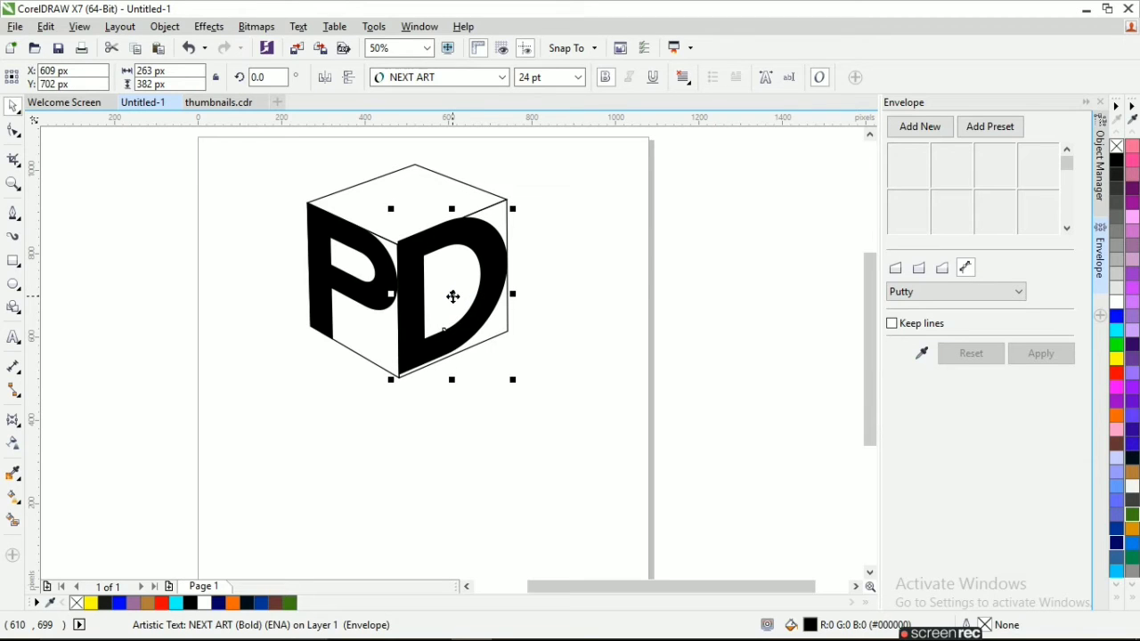
key("Down")
key("Down")
key("Right")
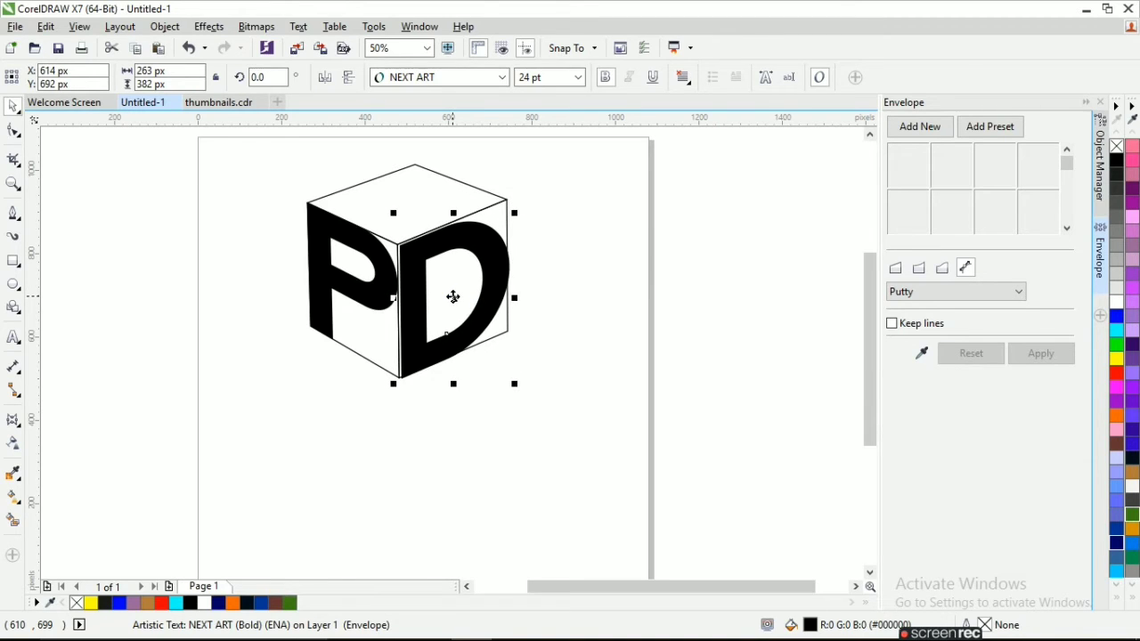
key("Left")
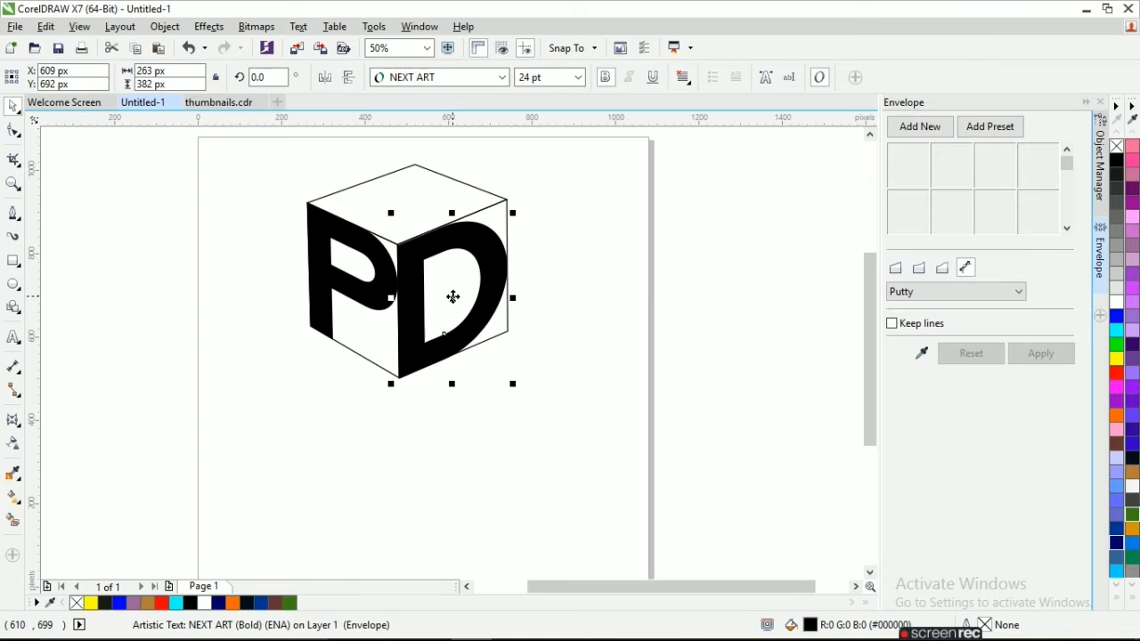
key("Right")
key("Right")
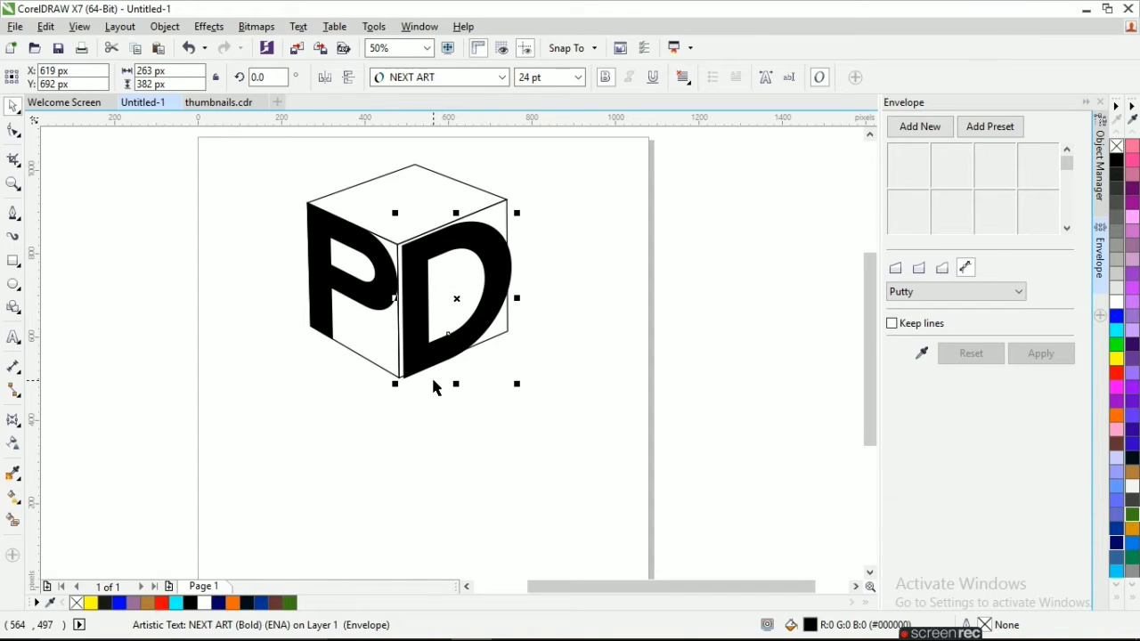
key("Up")
left_click(428, 445)
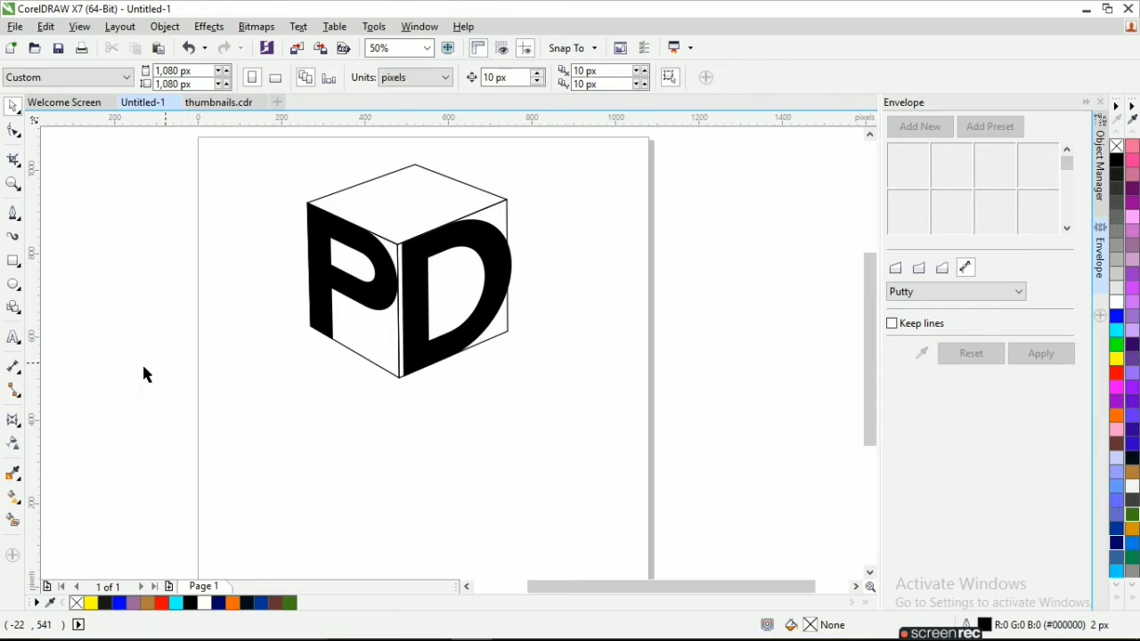
- Add the artistic text "S" below the cube and set it in NEXT ART Bold
left_click(13, 337)
left_click(367, 485)
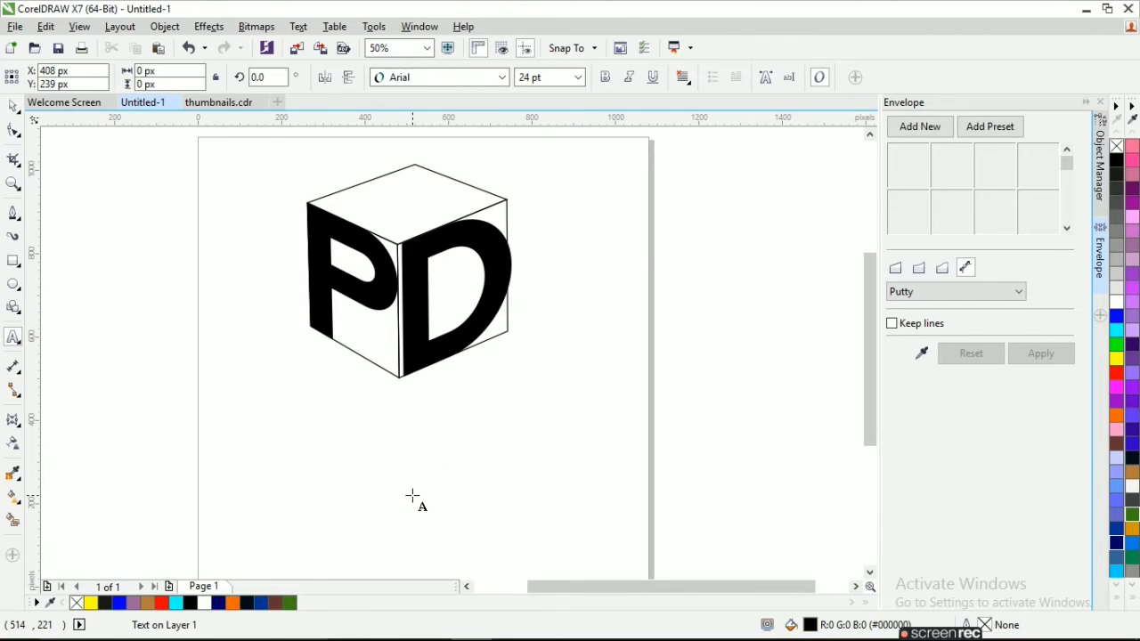
type("S")
left_click(14, 106)
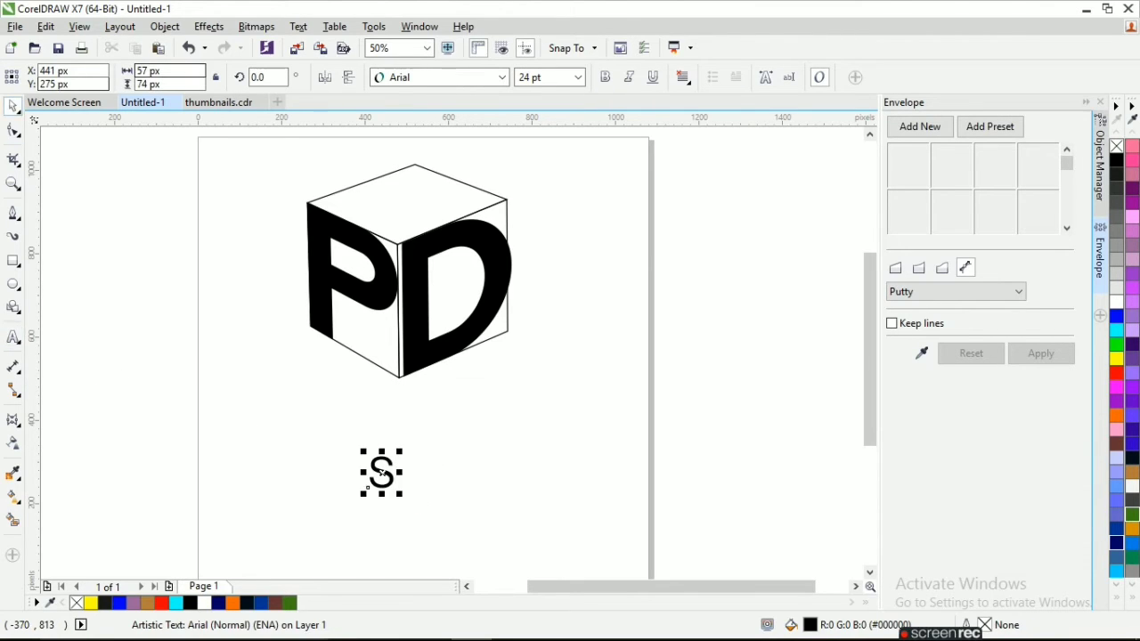
left_click(457, 78)
mouse_move(534, 118)
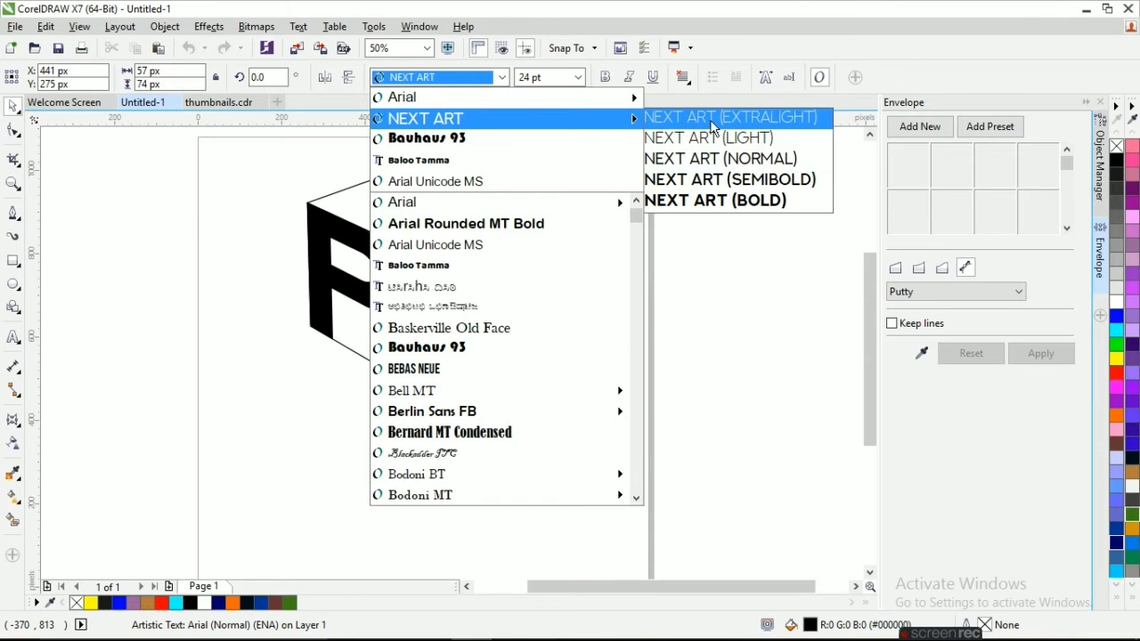
left_click(755, 200)
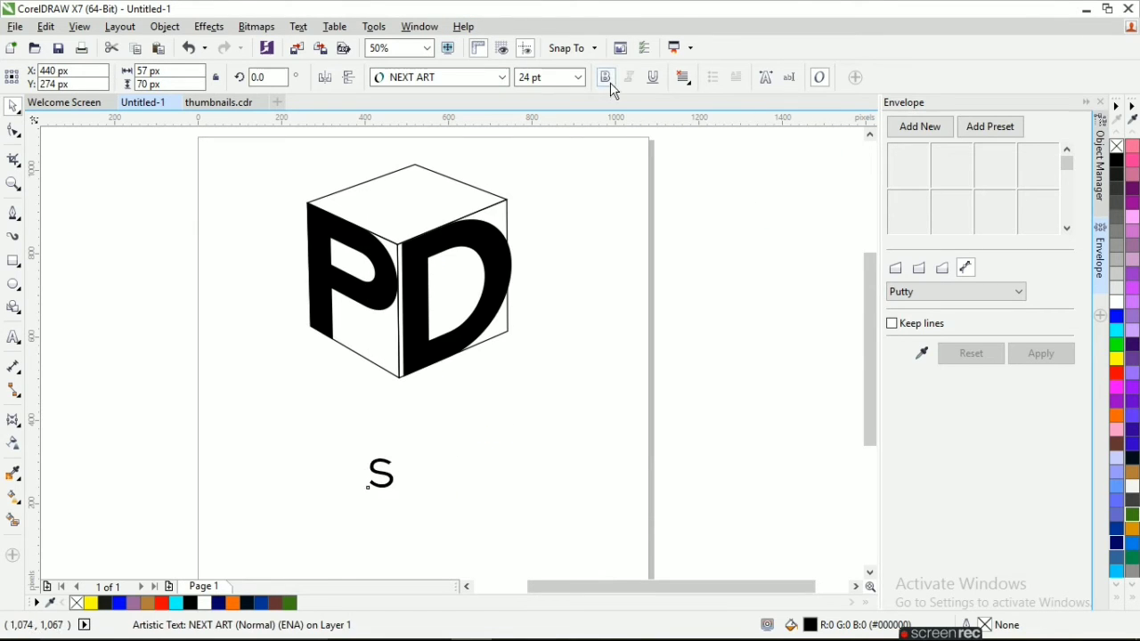
- Apply an envelope to the letter S using the shape of the cube's top face
left_click(928, 358)
left_click(419, 191)
left_click(1044, 365)
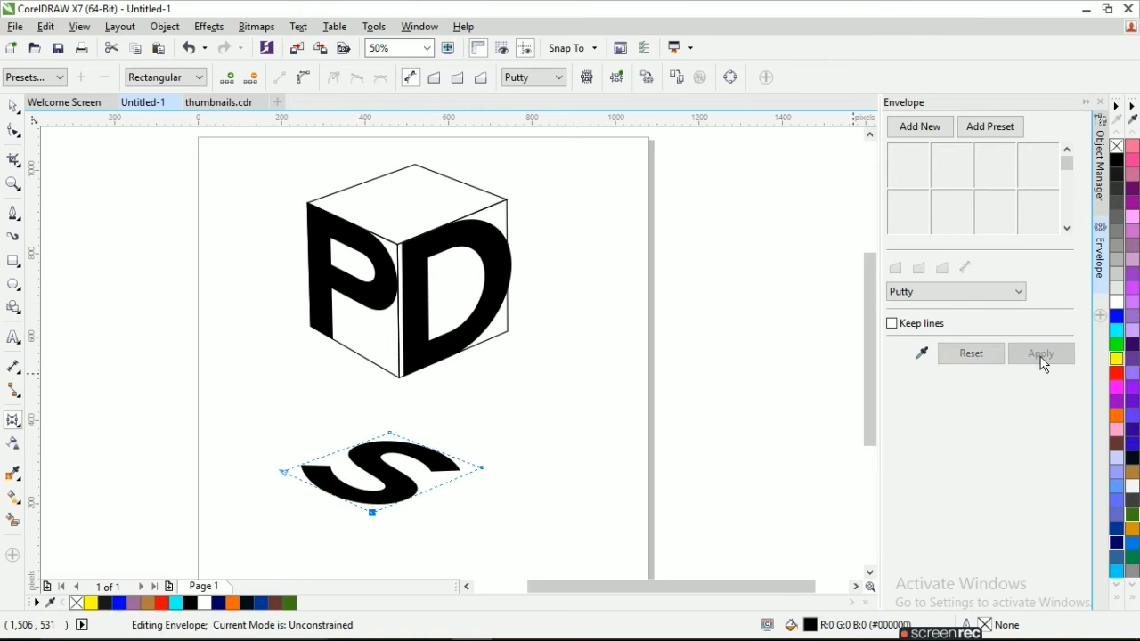
- Move the enveloped letter S onto the cube's top face, centred at about X 500 px, Y 929 px
left_click(14, 107)
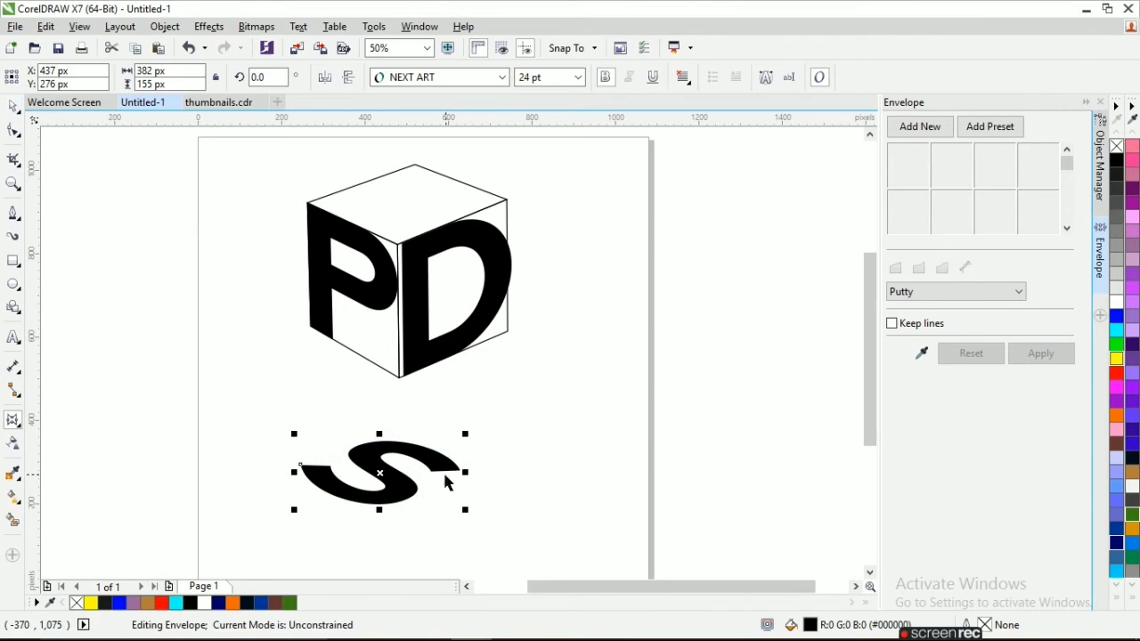
left_click_drag(380, 472, 413, 198)
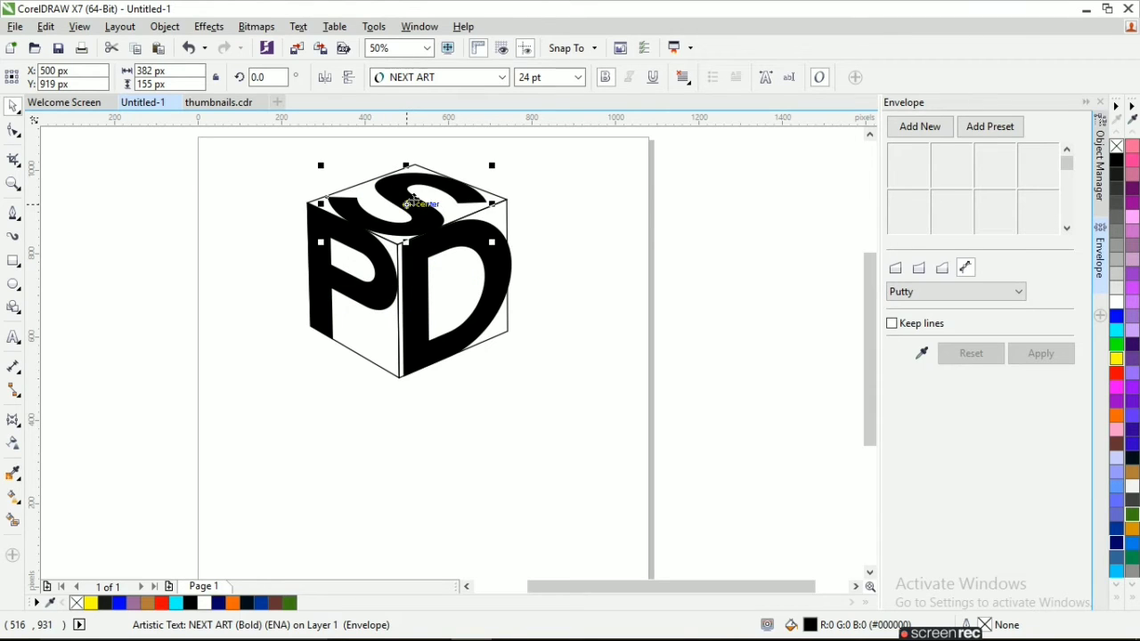
key("Up")
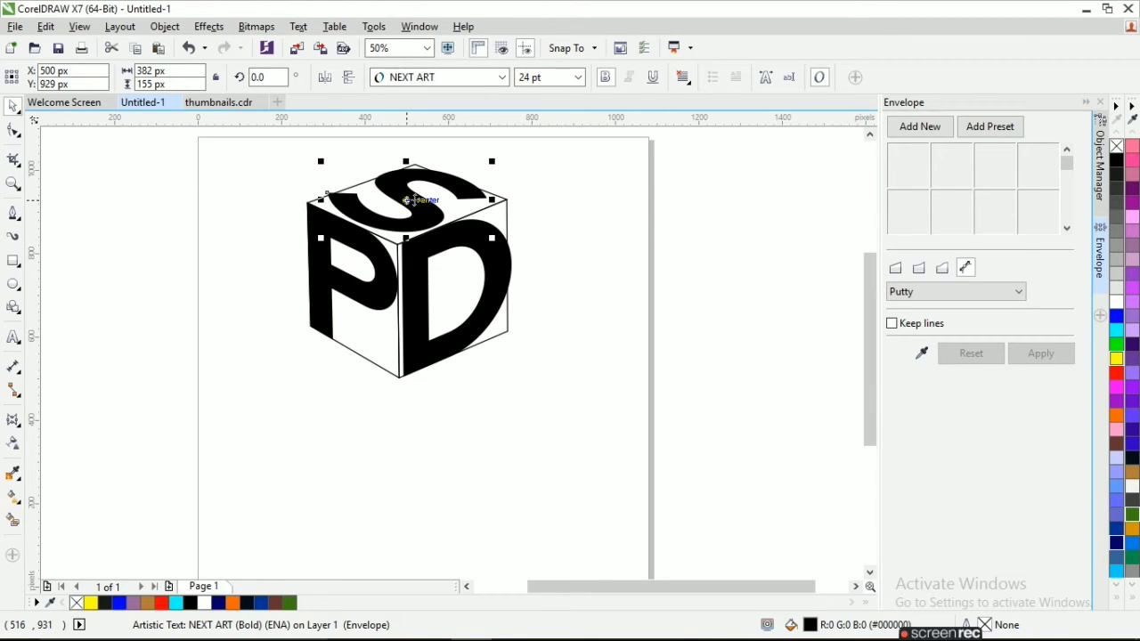
left_click(492, 372)
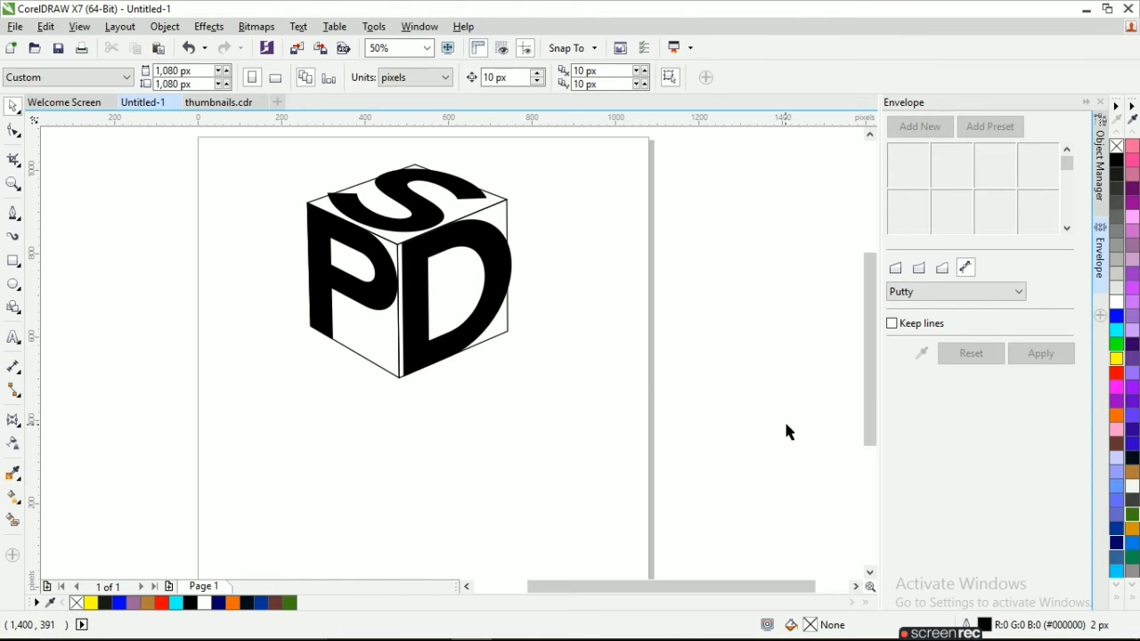
- Select the three cube face curves together and move them away from the letters, over the page's right edge
left_click(1100, 165)
left_click(965, 241)
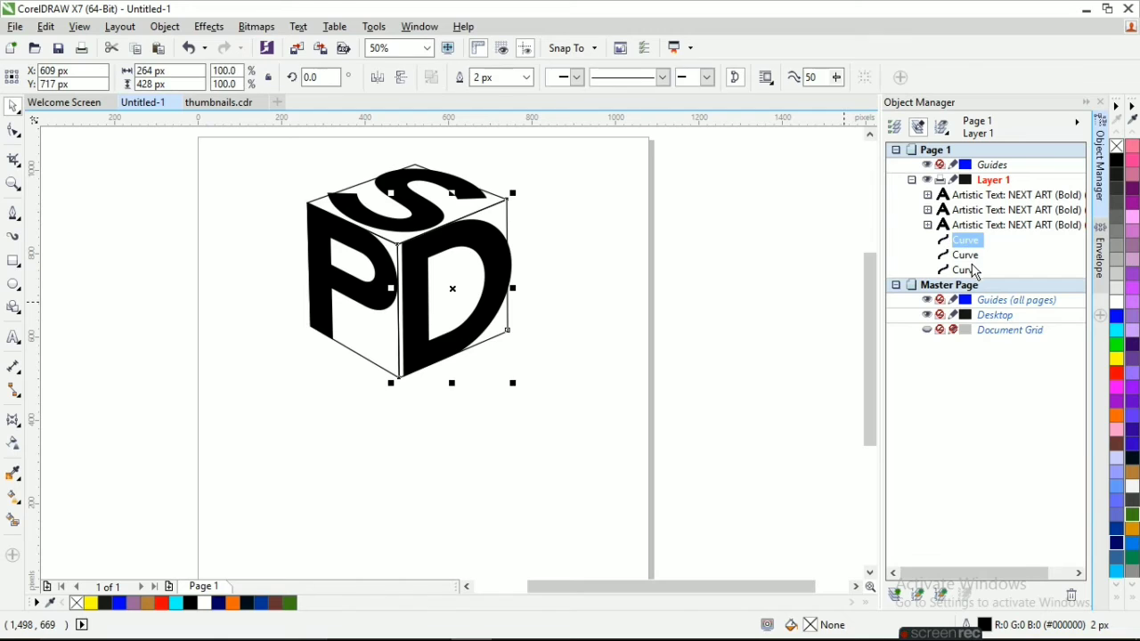
left_click(965, 270, "shift")
left_click_drag(410, 270, 718, 337)
left_click(470, 372)
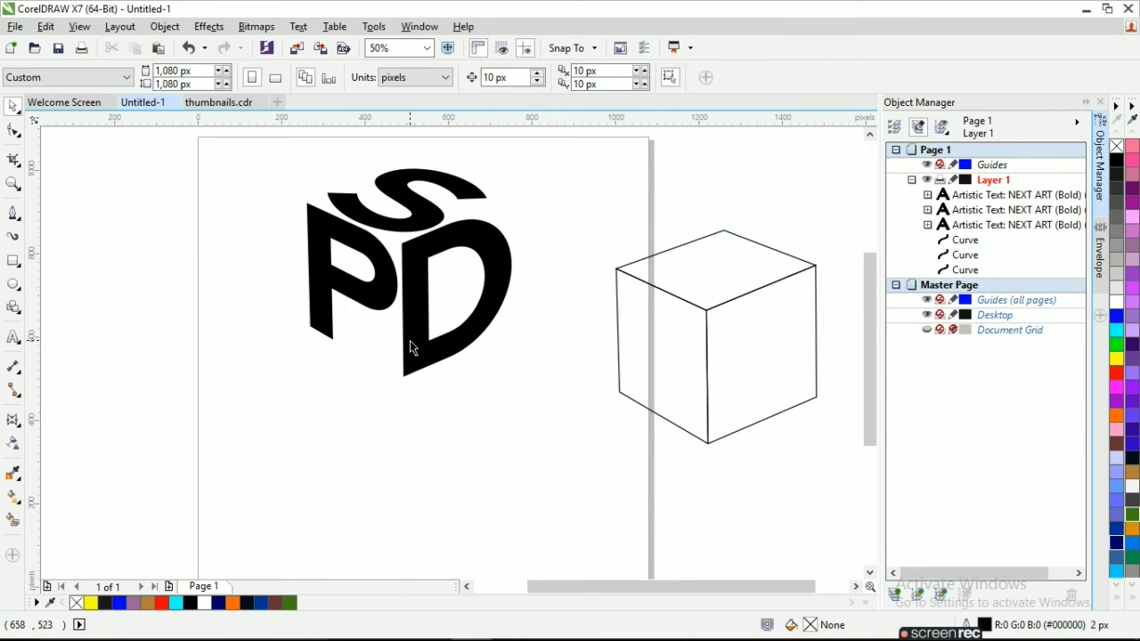
- Fill the letter D with orange, the letter P with red and the letter S with dark green
left_click(411, 342)
left_click(1118, 417)
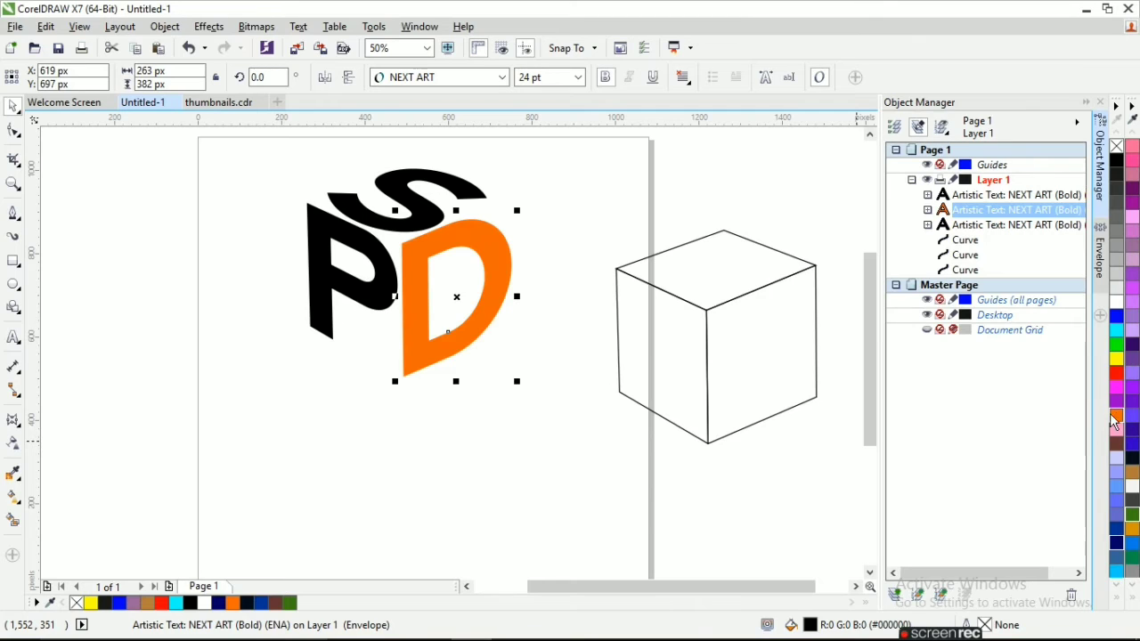
left_click(384, 294)
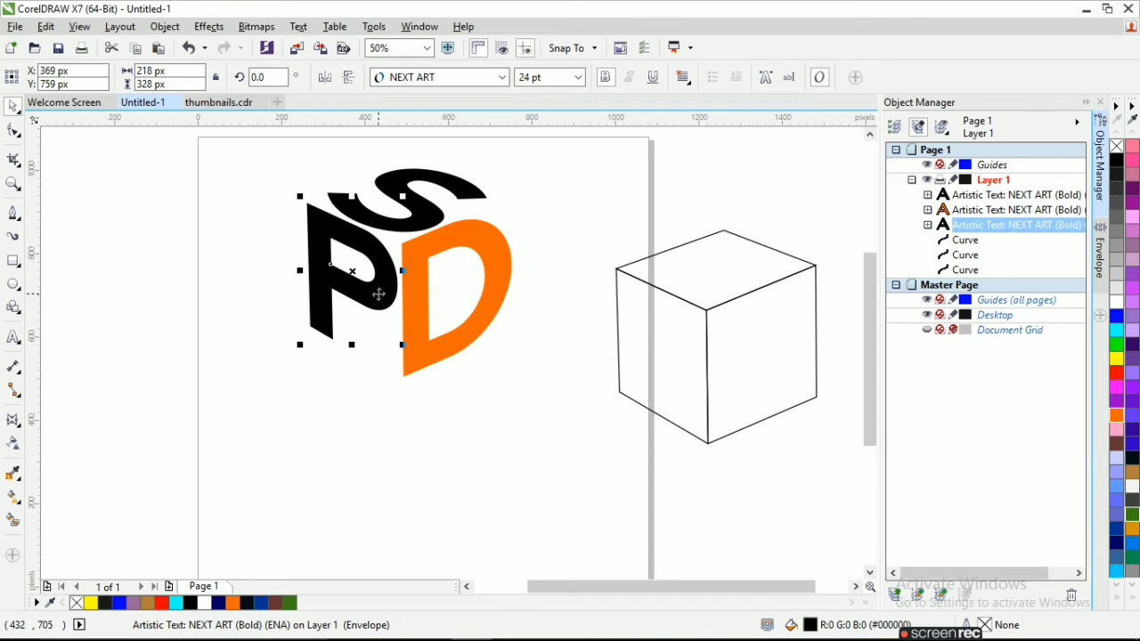
left_click(1118, 372)
left_click(411, 222)
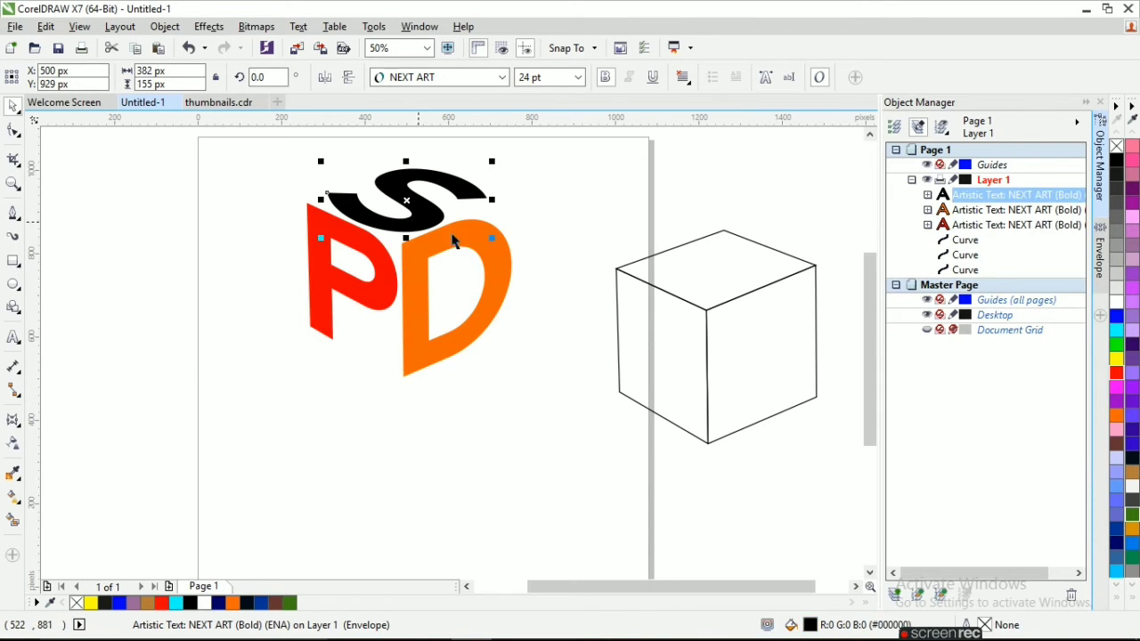
left_click(1131, 519)
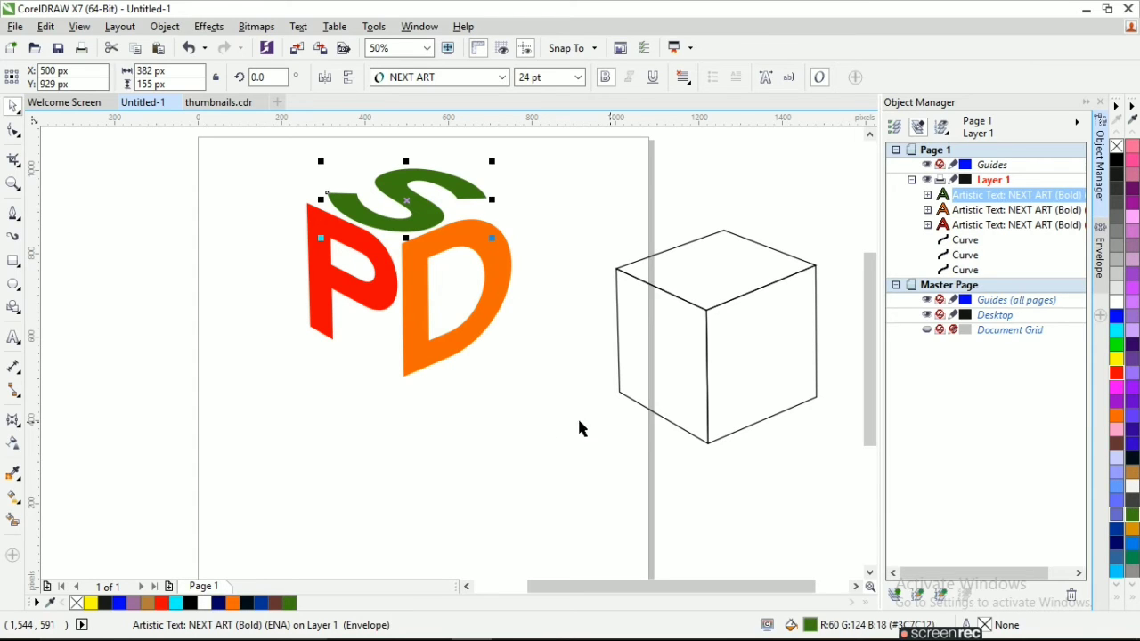
left_click(411, 389)
- Move the three cube face outlines completely off the page to its upper right, centred at about X 1,437 px, Y 1,014 px
scroll(408, 388, "down", 1)
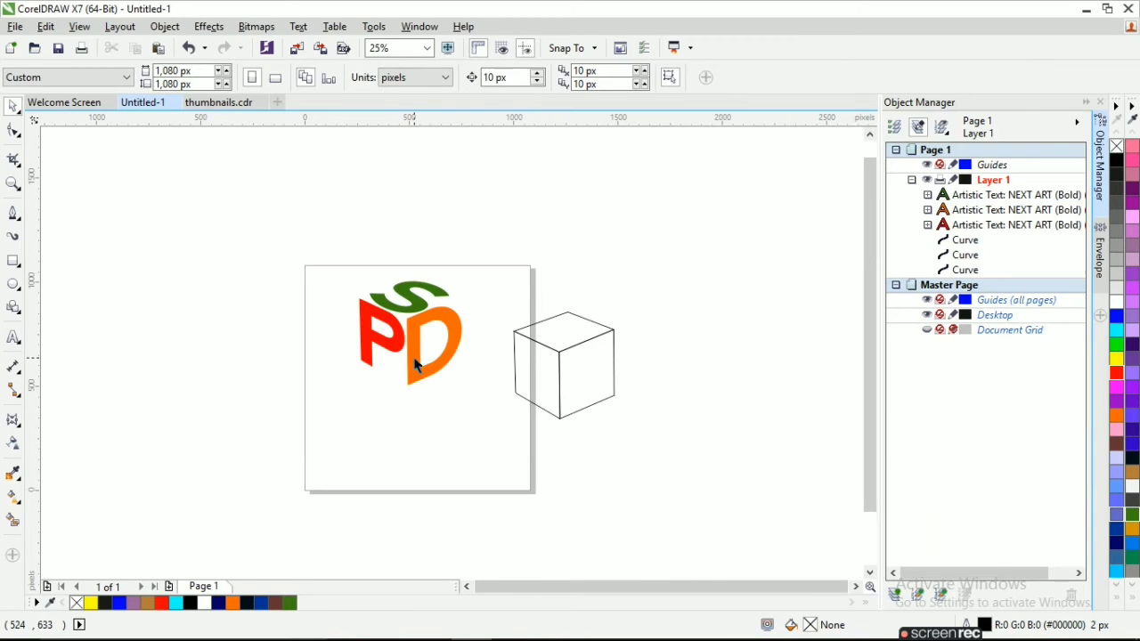
scroll(415, 360, "up", 1)
scroll(415, 351, "down", 1)
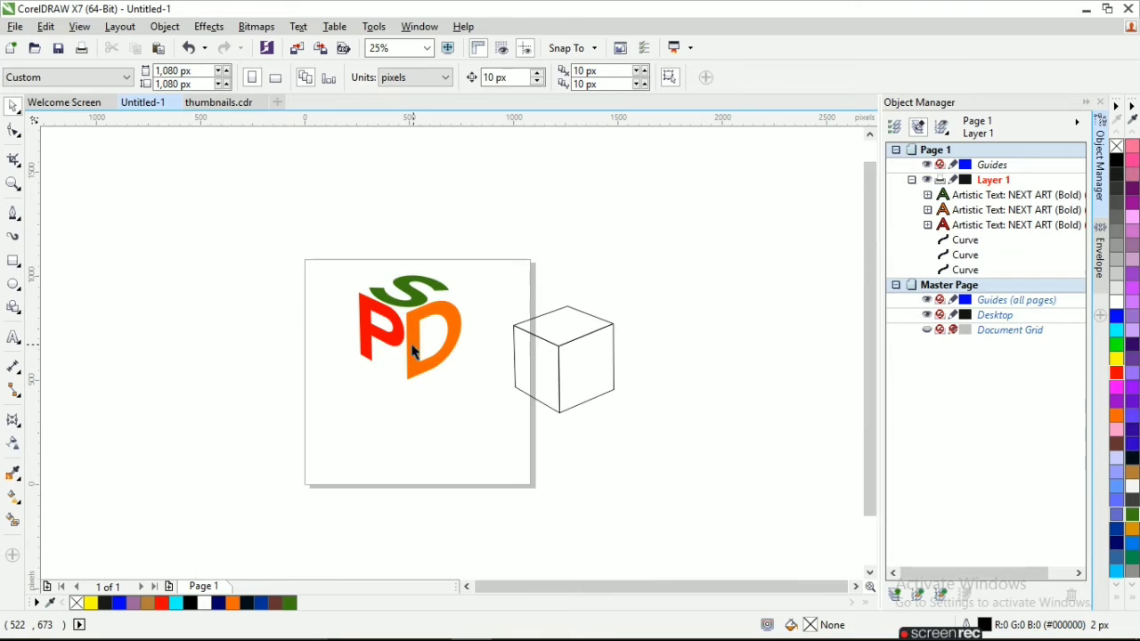
left_click_drag(486, 241, 660, 456)
left_click_drag(561, 354, 609, 253)
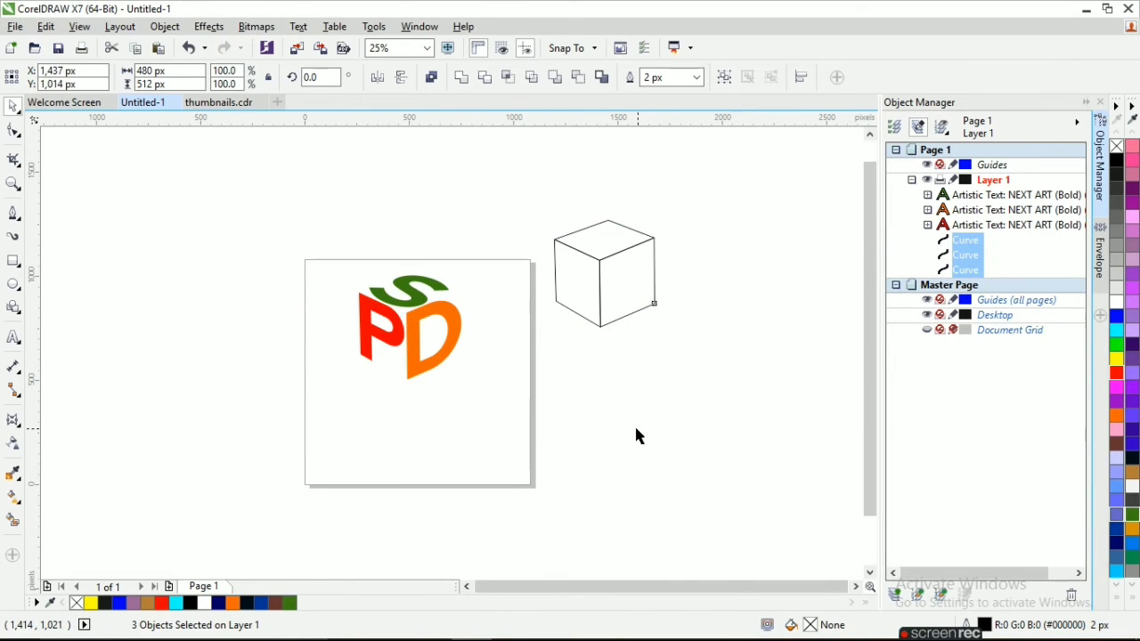
left_click(600, 427)
- Add the letter A as artistic text below the cube outlines and set its font to Bauhaus 93
key("F8")
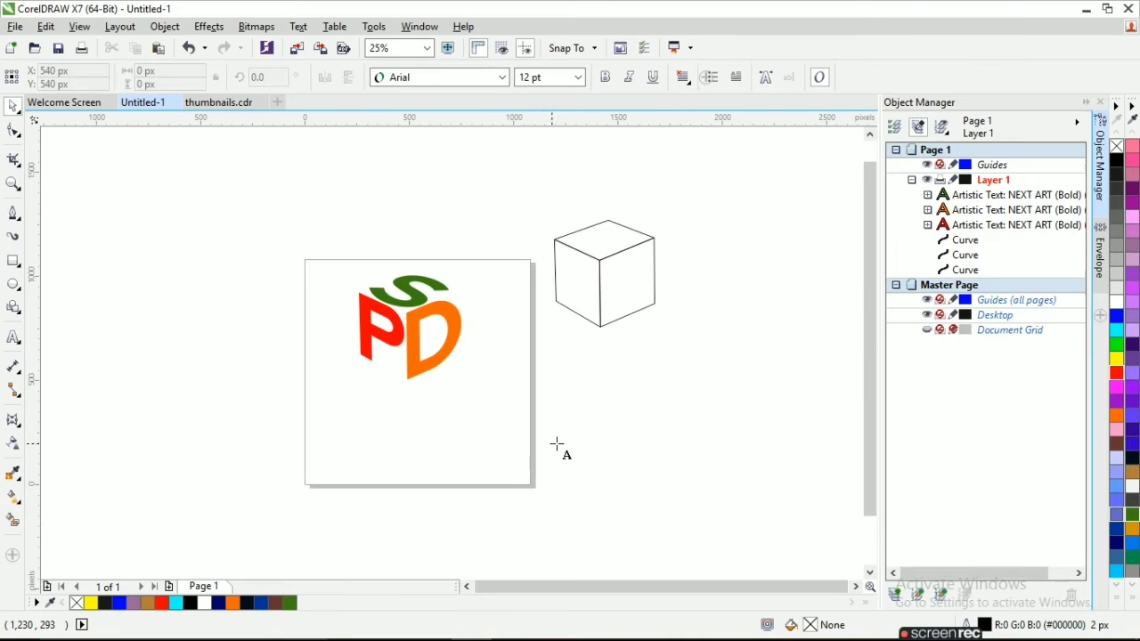
left_click(567, 417)
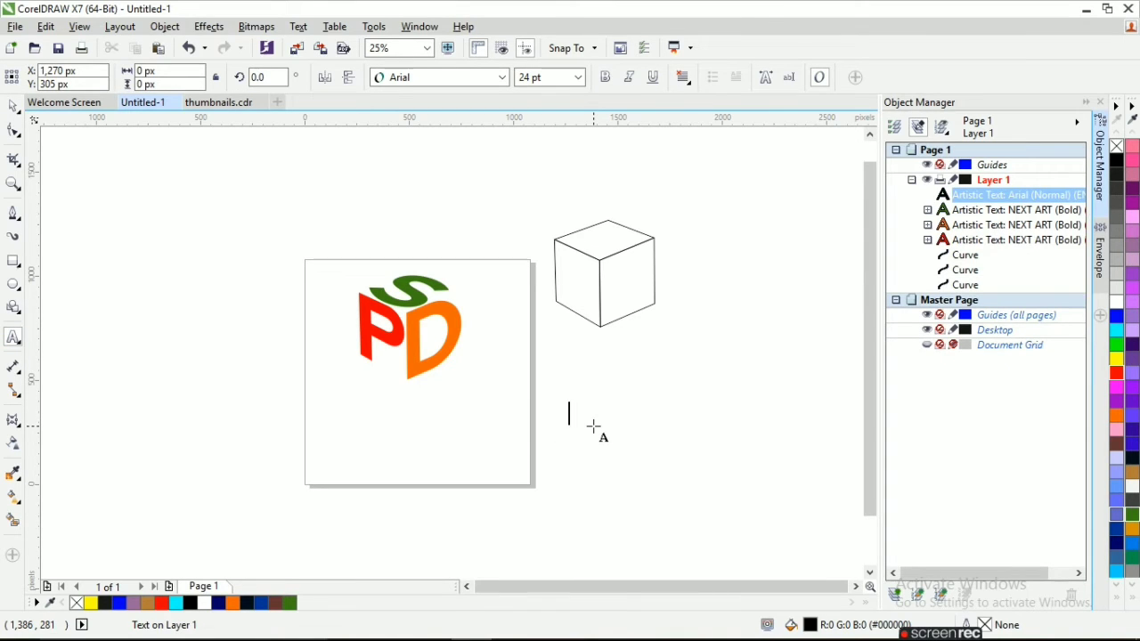
type("A")
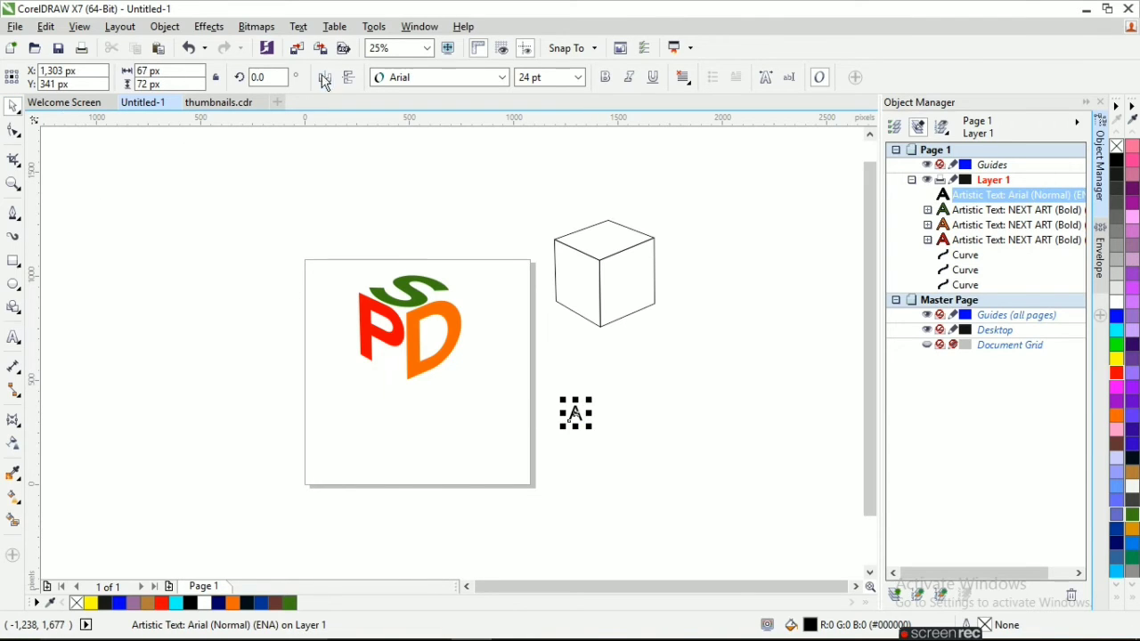
left_click(501, 78)
left_click(434, 142)
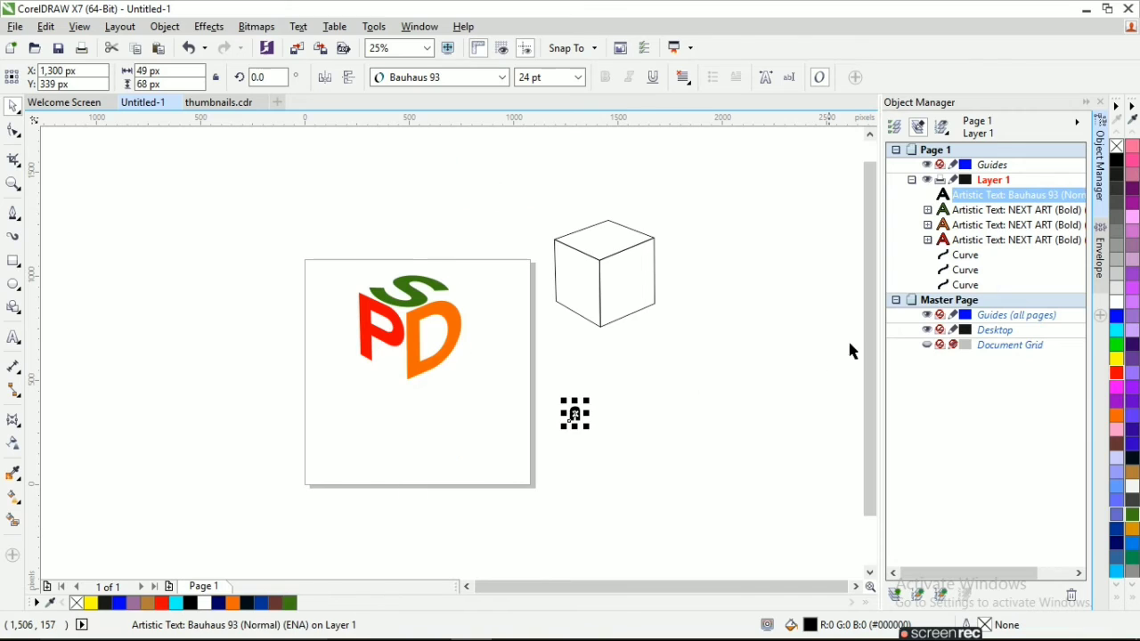
- Shape the letter A to the cube's left front face by creating an Envelope from that face curve
left_click(1100, 258)
left_click(921, 353)
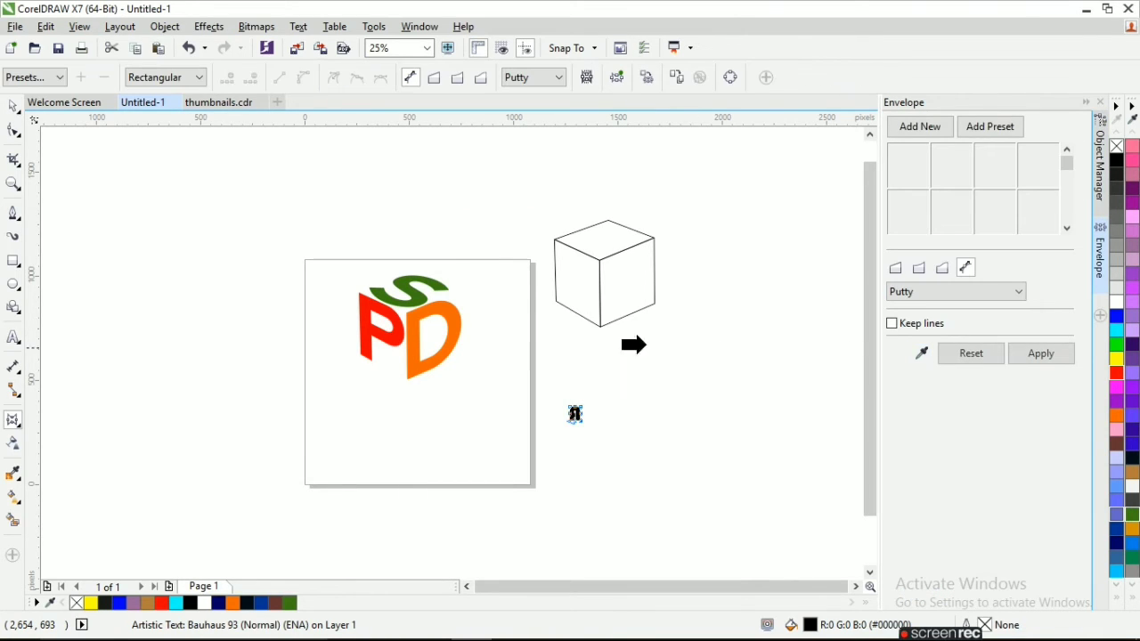
left_click(588, 294)
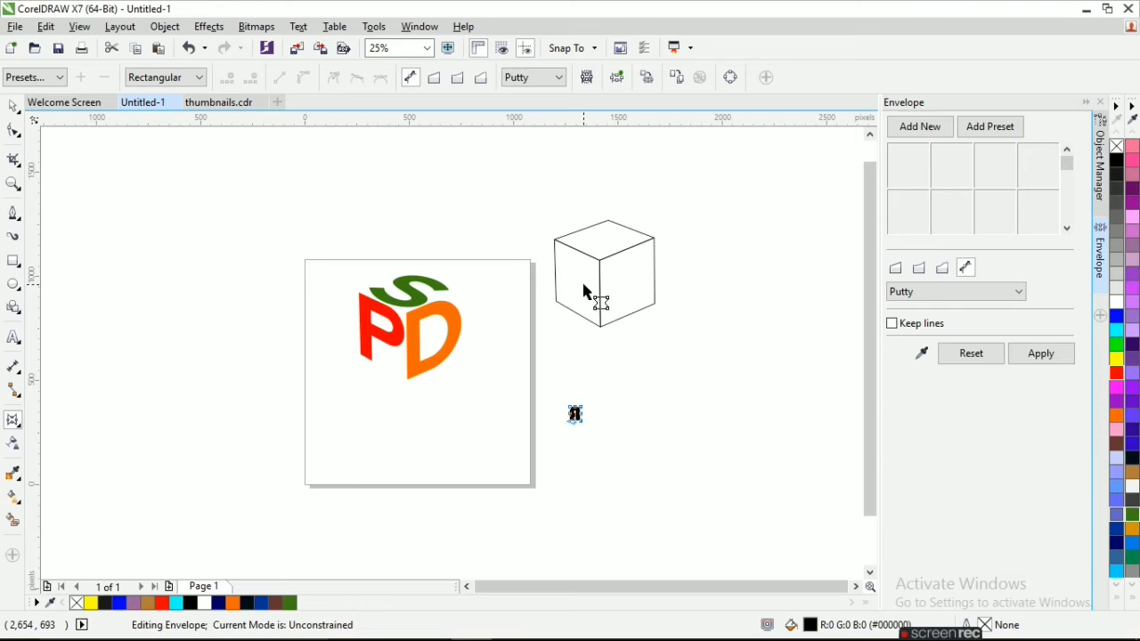
left_click(1035, 357)
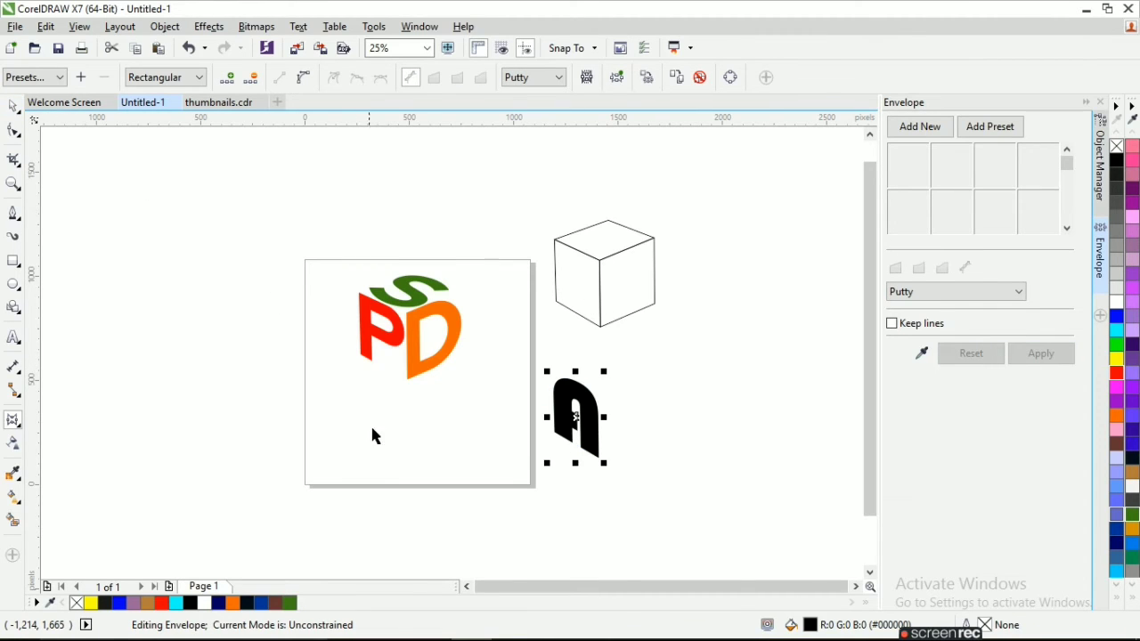
key("space")
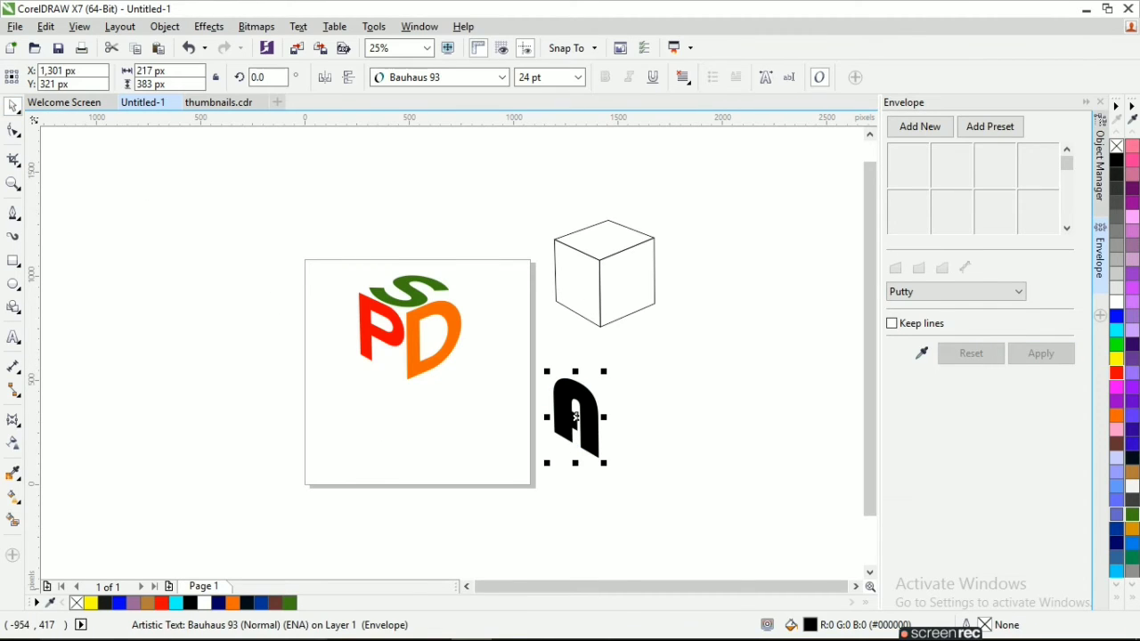
left_click(14, 216)
left_click(356, 438)
left_click(383, 458)
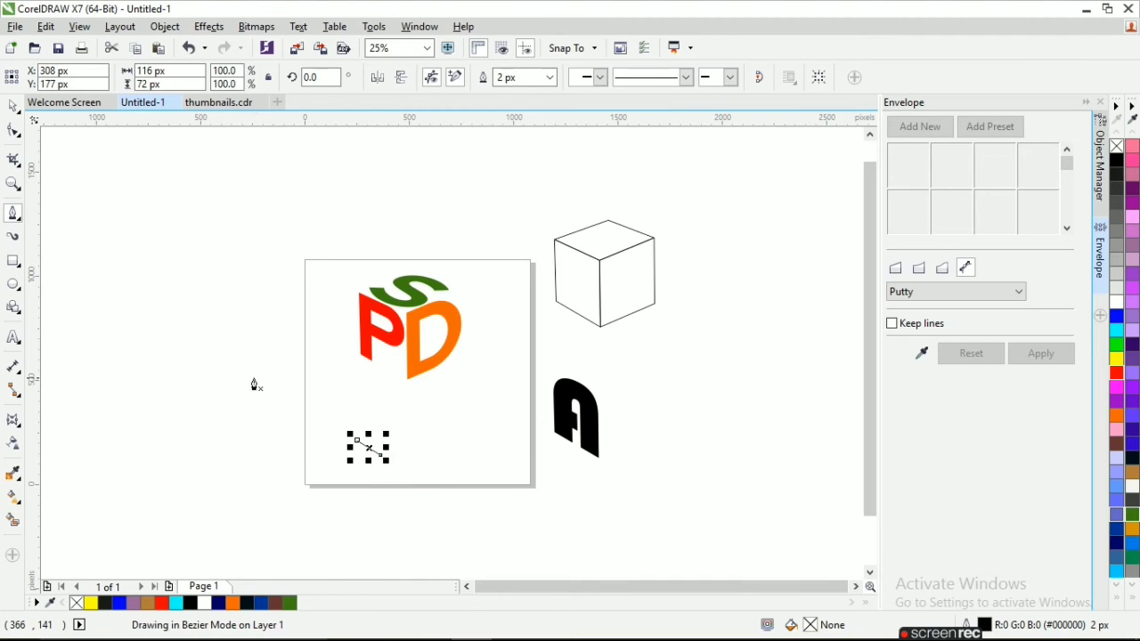
key("Delete")
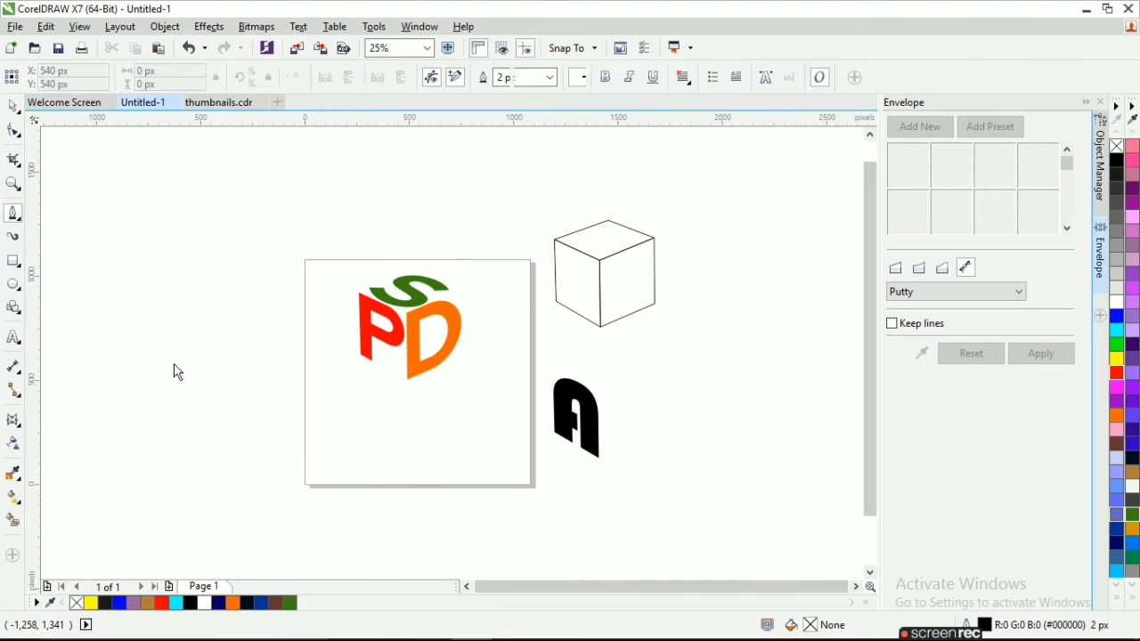
- Add the letter D as artistic text beside the enveloped A and set its font to Bauhaus 93
key("F8")
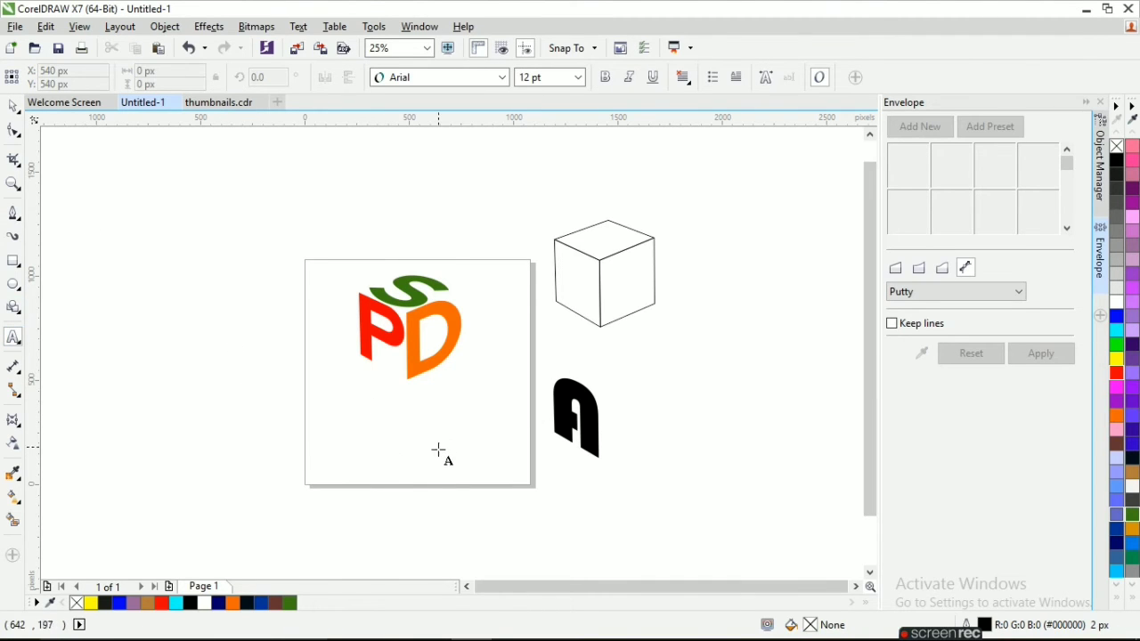
left_click(610, 412)
type("D")
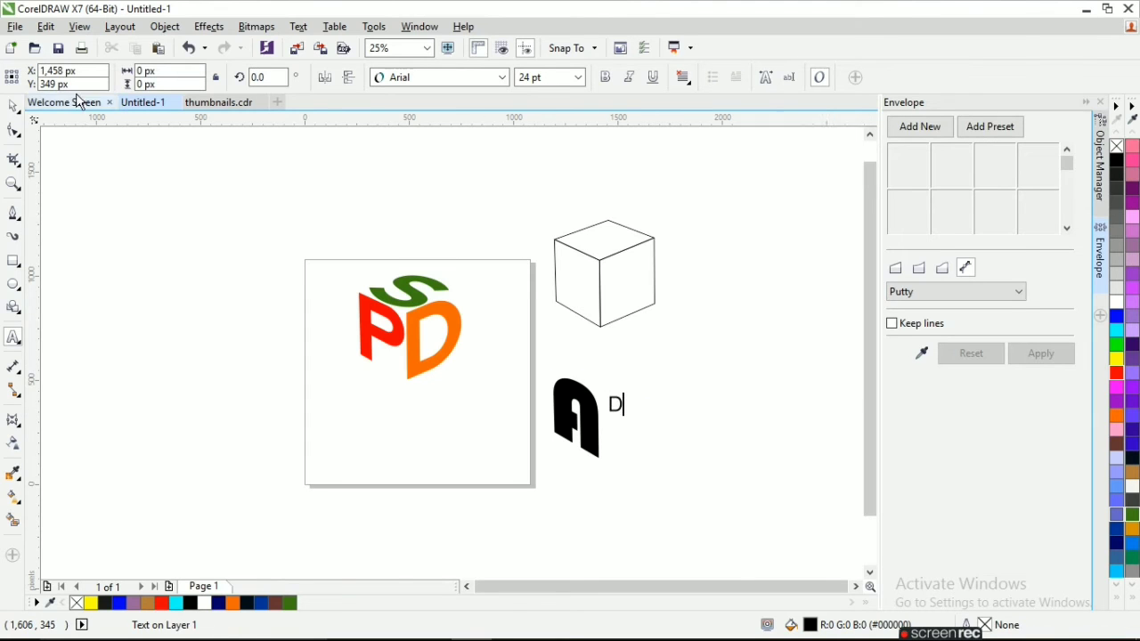
left_click(14, 106)
left_click(501, 78)
left_click(445, 114)
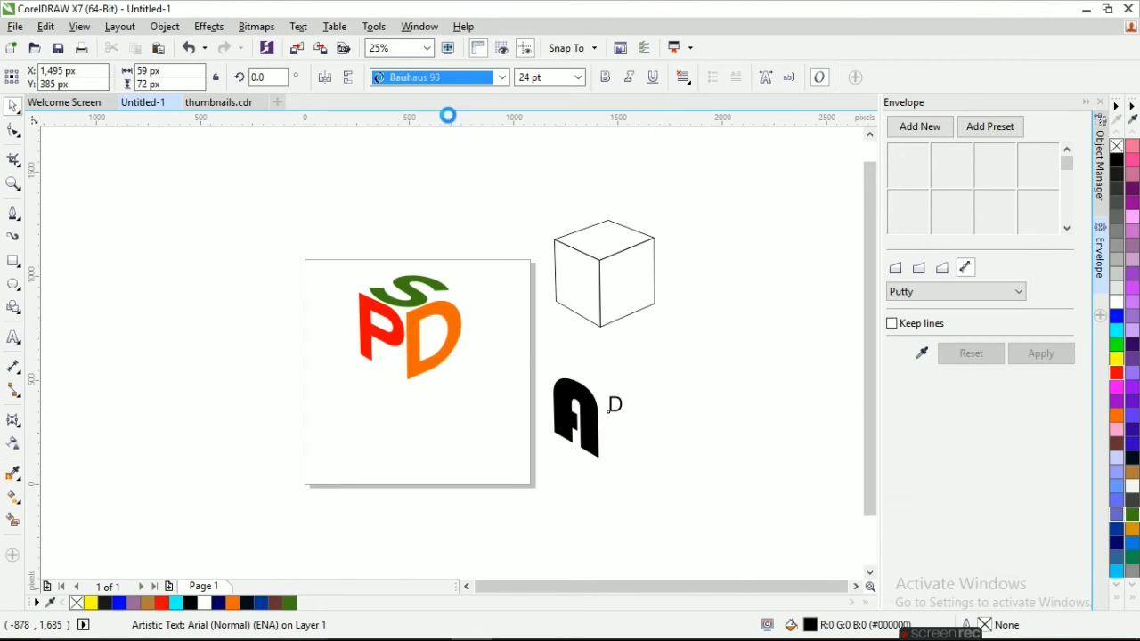
- Envelope the letter D to the cube's right front face and move it onto that face, centred at about X 1,547 px, Y 951 px
left_click(921, 354)
left_click(586, 266)
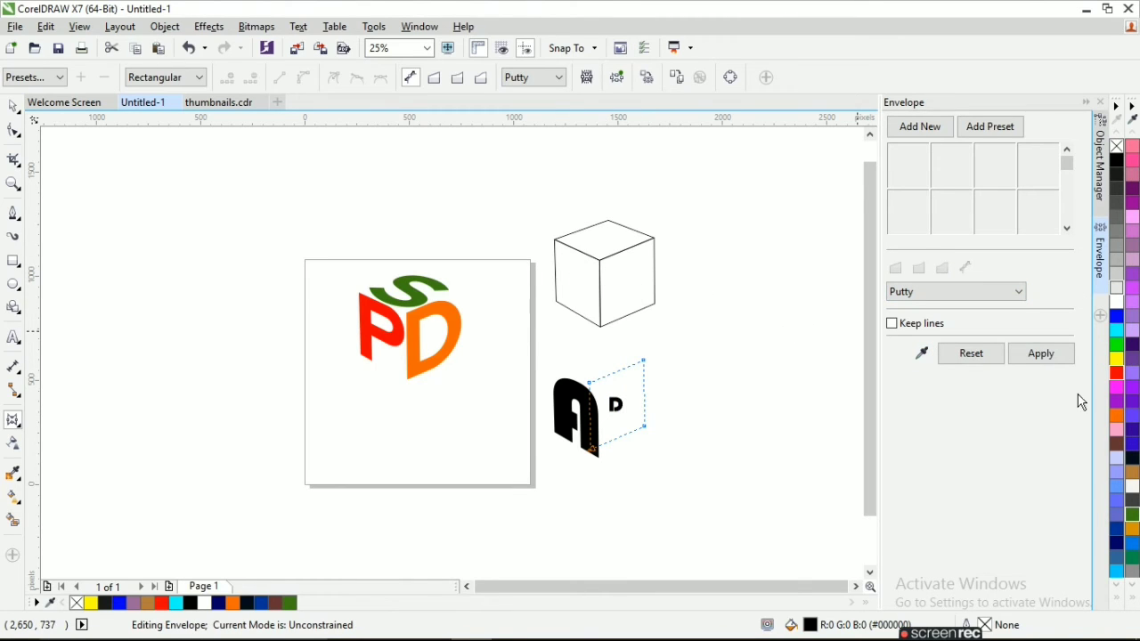
left_click(1041, 355)
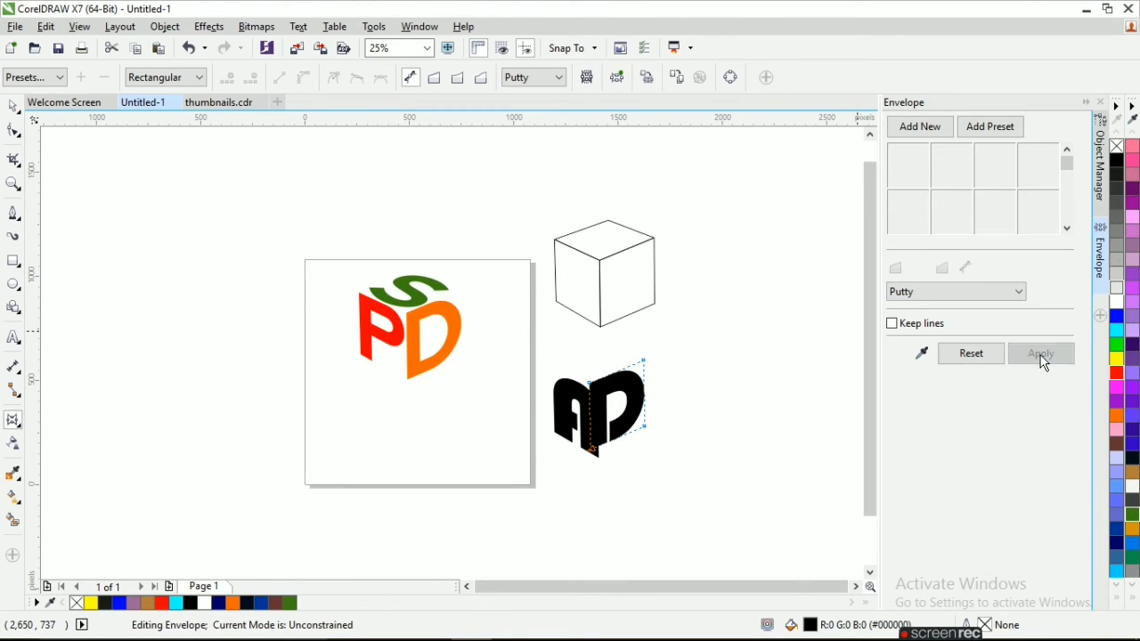
left_click(14, 107)
left_click_drag(627, 419, 630, 273)
scroll(627, 290, "up", 3)
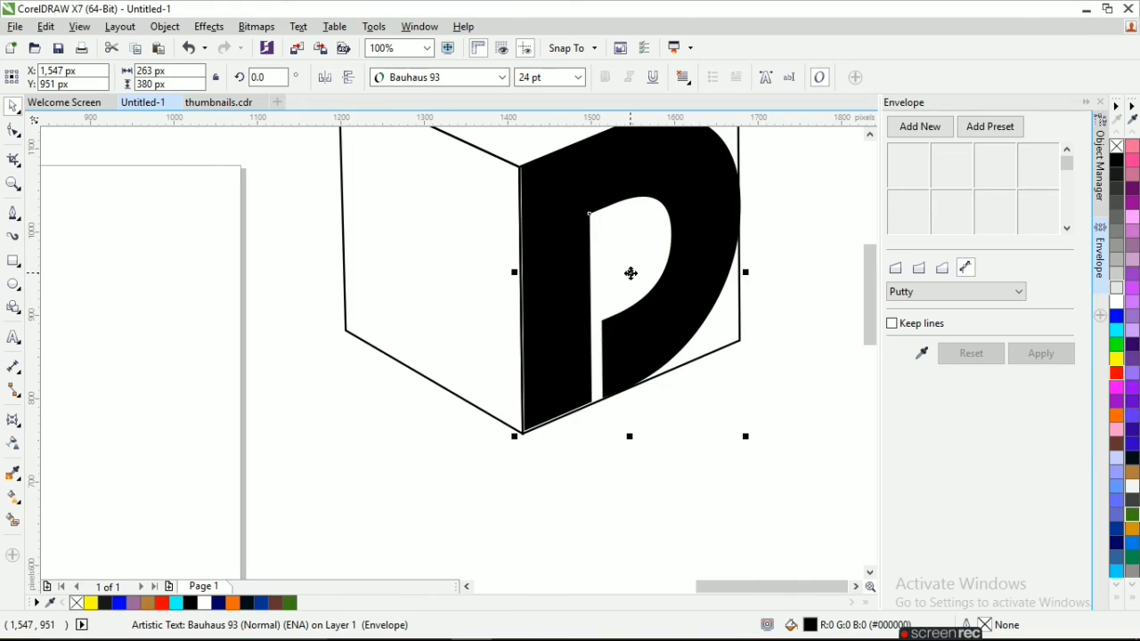
scroll(486, 461, "down", 3)
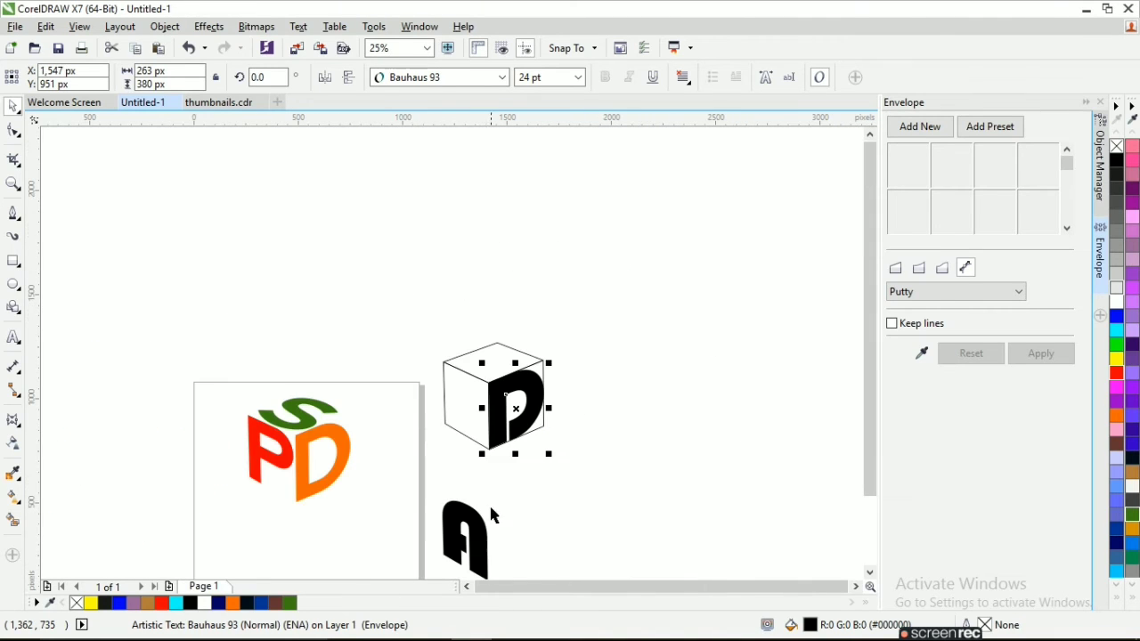
- Move the enveloped letter A onto the cube's left front face, centred at about X 1,303 px, Y 954 px
left_click_drag(482, 540, 477, 403)
scroll(473, 409, "up", 1)
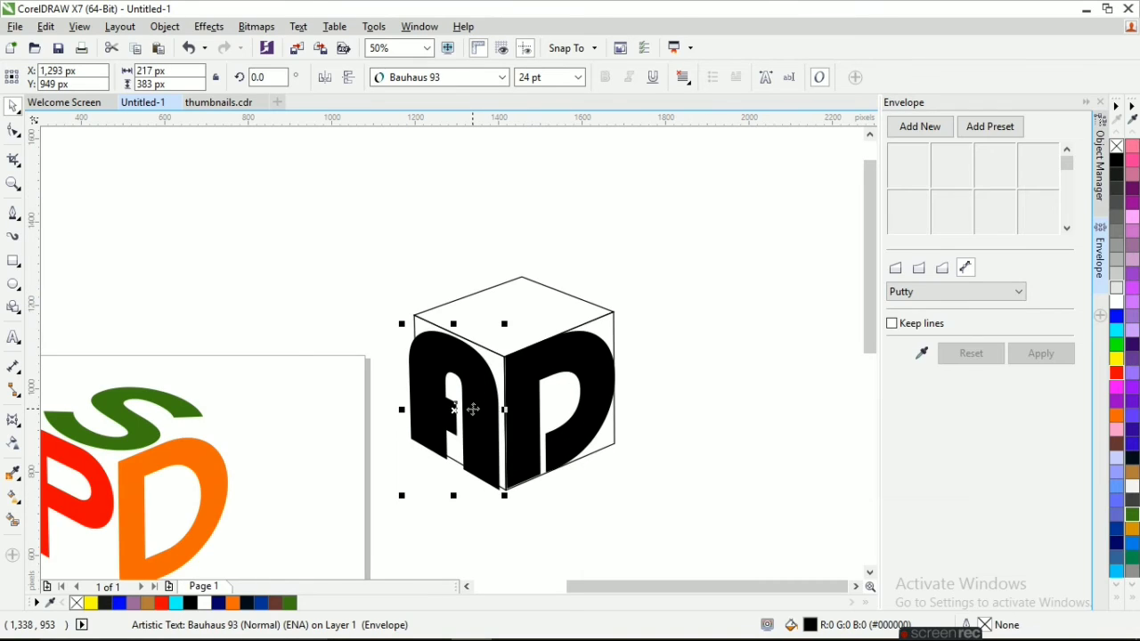
key("Up")
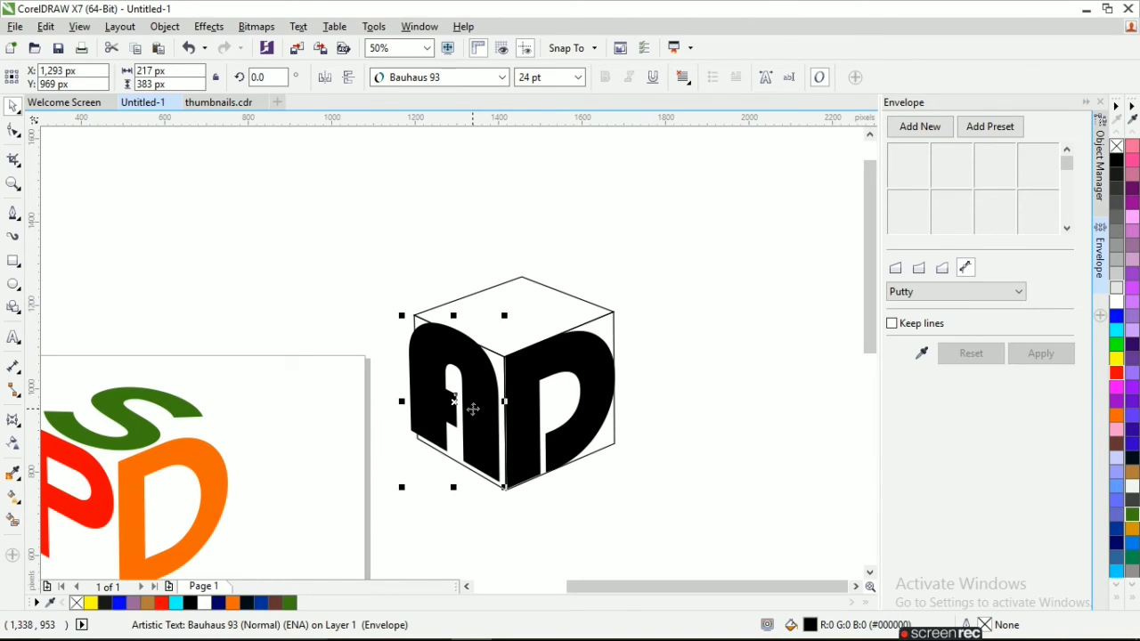
key("Down")
key("Down")
key("Right")
key("Right")
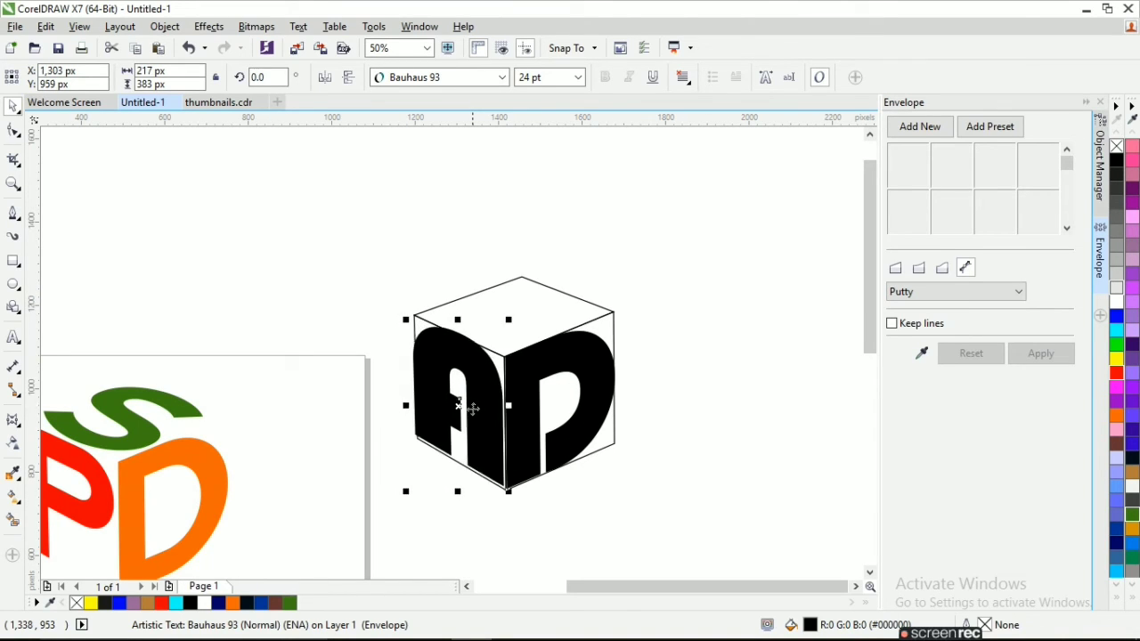
key("Down")
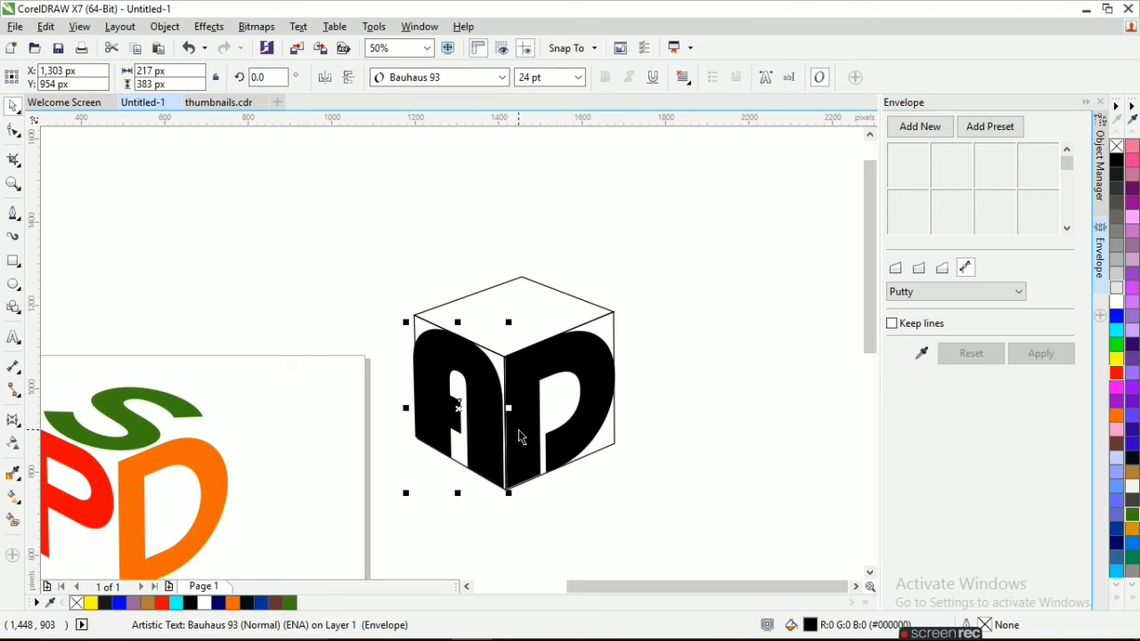
scroll(539, 472, "down", 1)
left_click(579, 525)
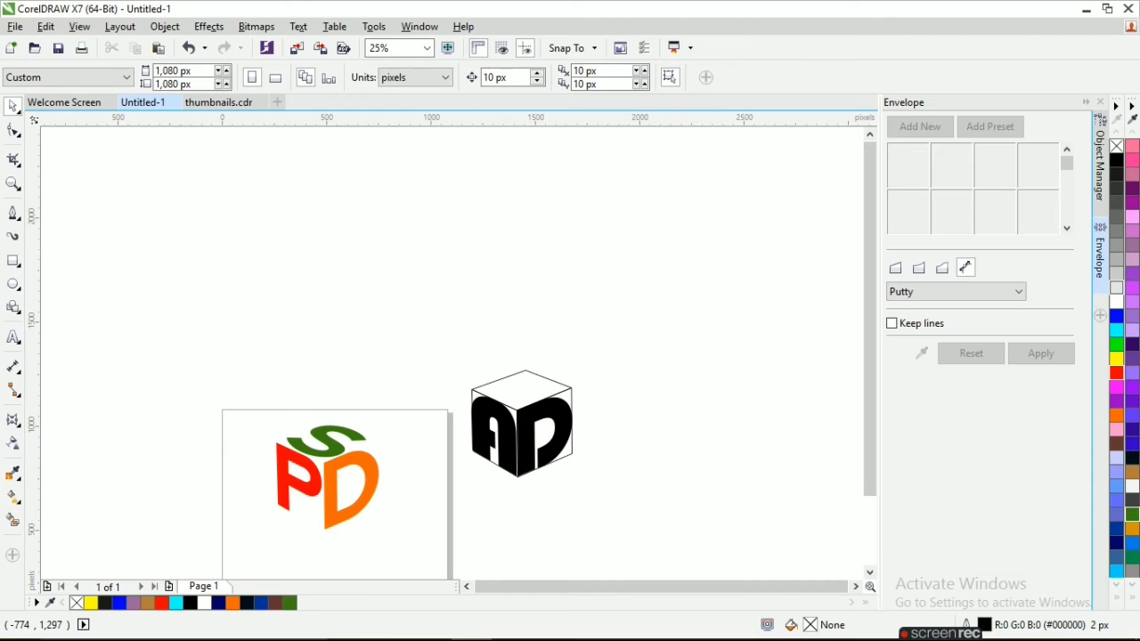
- Add the letter P as artistic text below the cube and set its font to Bauhaus 93
key("F8")
left_click(589, 524)
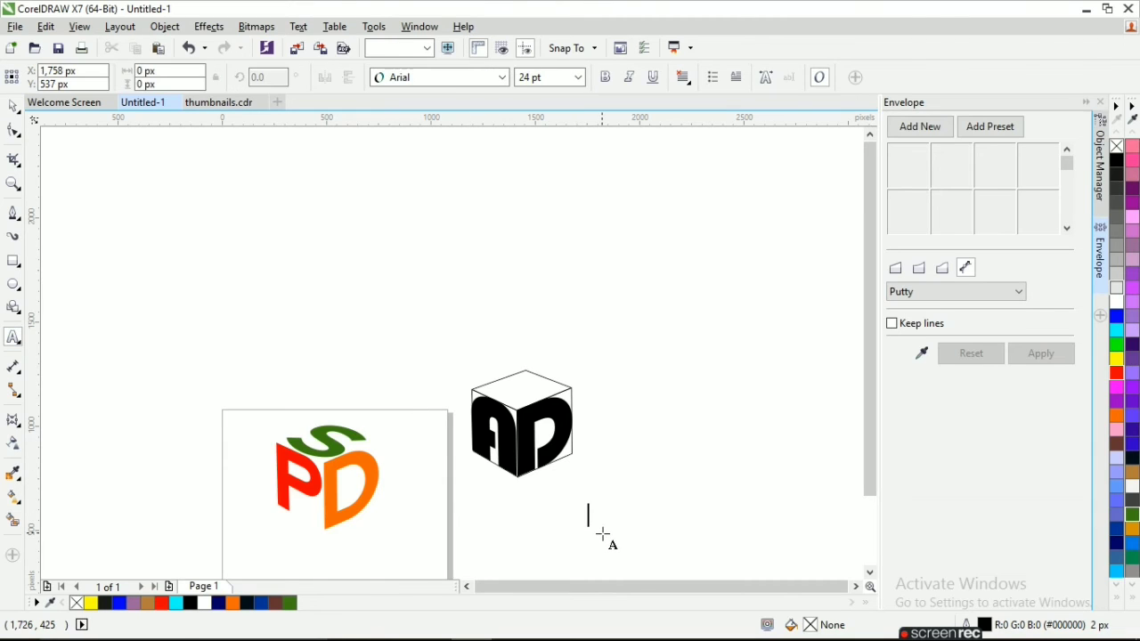
type("A")
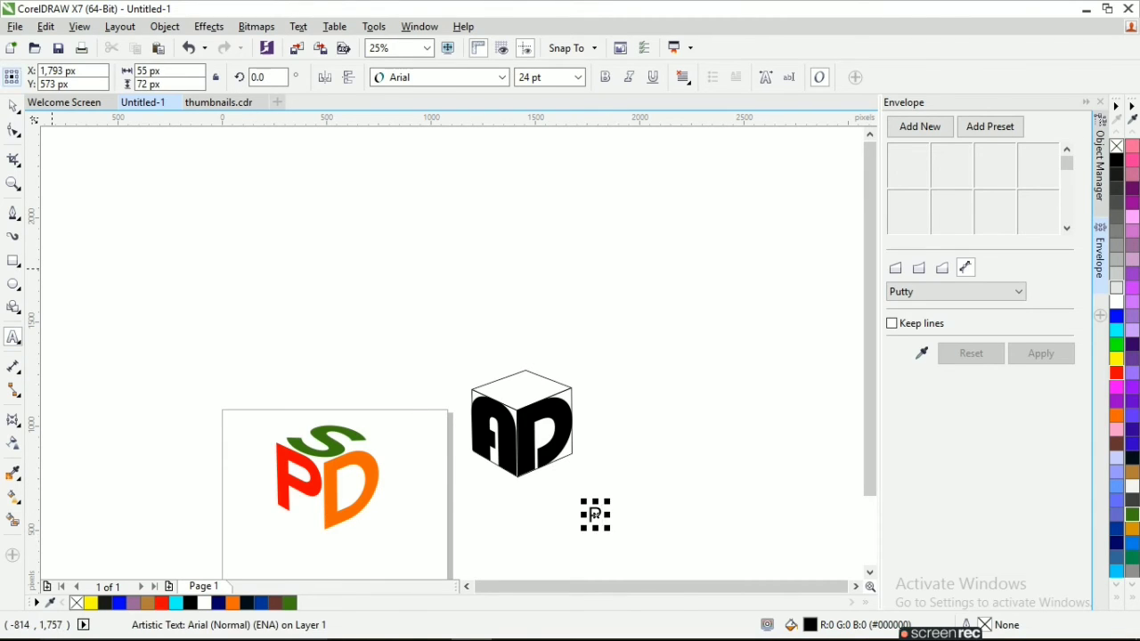
left_click(440, 77)
left_click(434, 119)
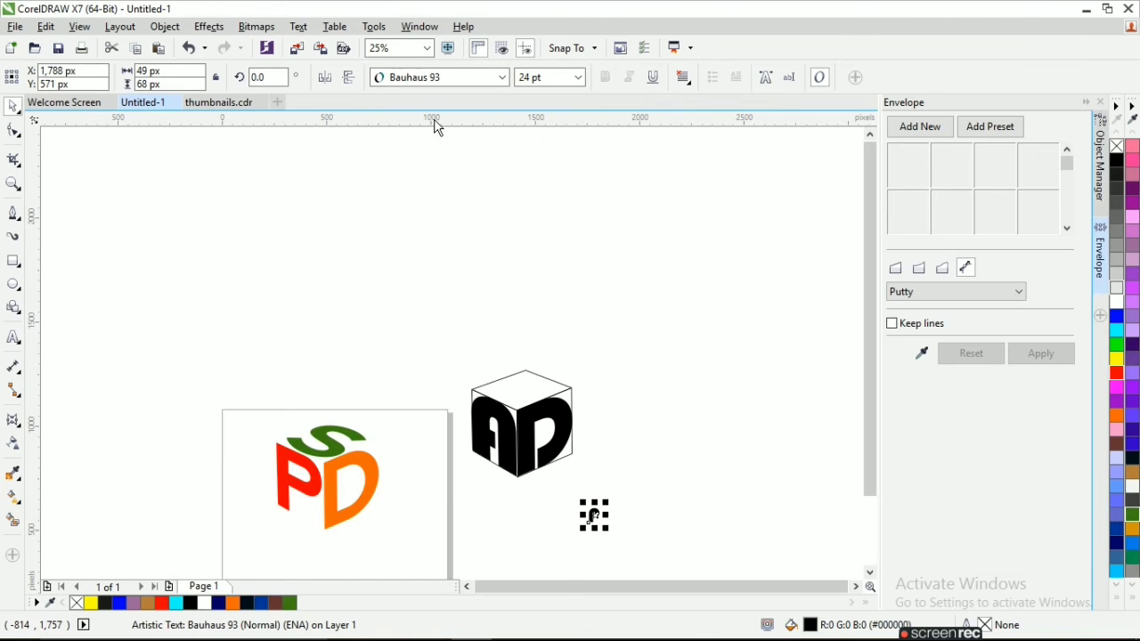
- Envelope the letter P to the cube's top face and move it onto that face, centred at about X 1,417 px, Y 1,191 px
left_click(923, 355)
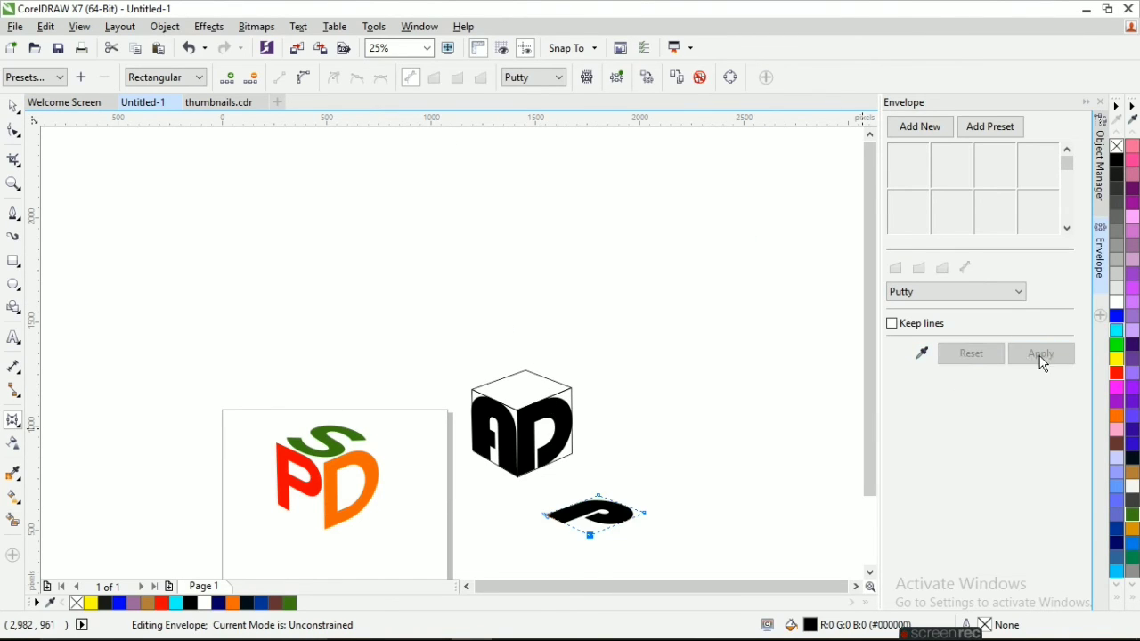
left_click(13, 106)
left_click_drag(588, 514, 474, 381)
scroll(530, 387, "up", 2)
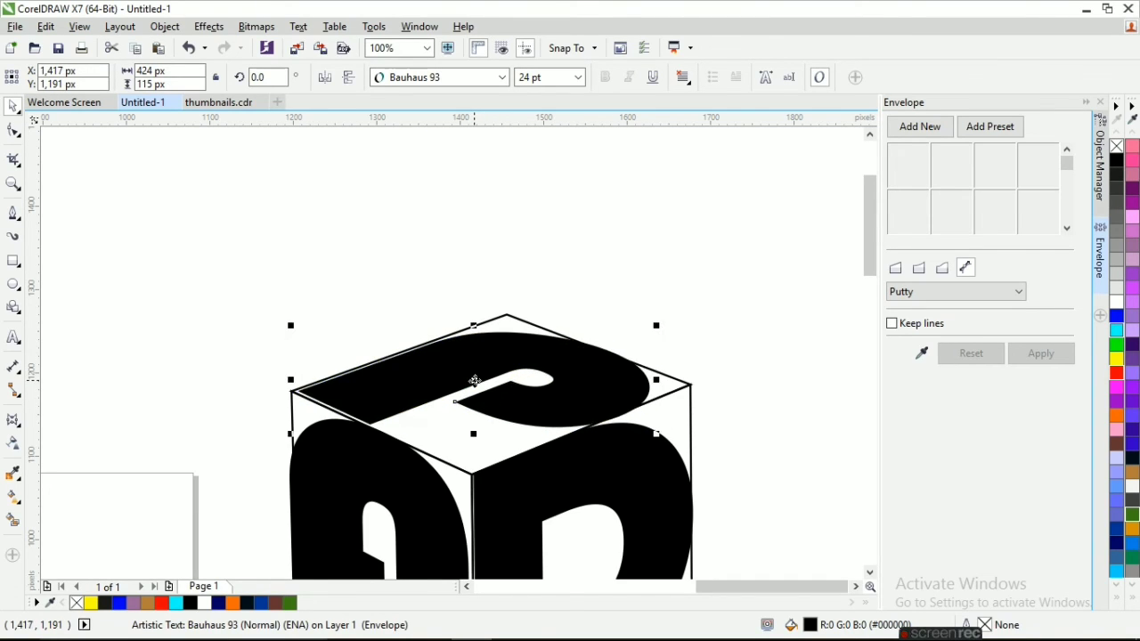
scroll(475, 380, "down", 4)
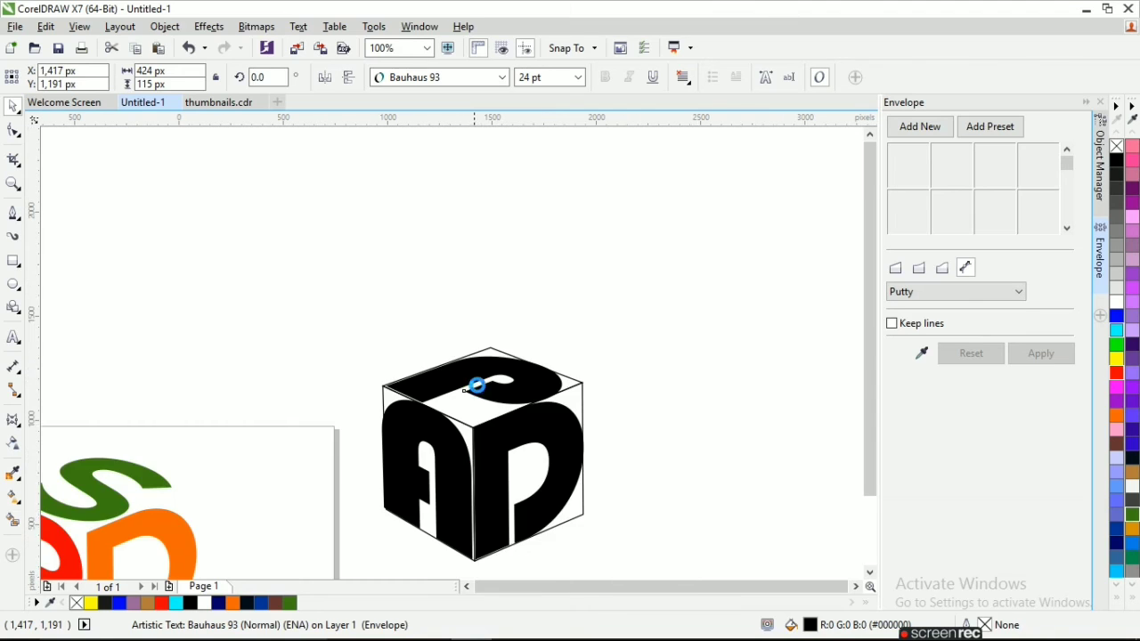
left_click(664, 471)
- Select the three cube face curves together and move them off the letters A, D and P, to their upper right
left_click(1103, 190)
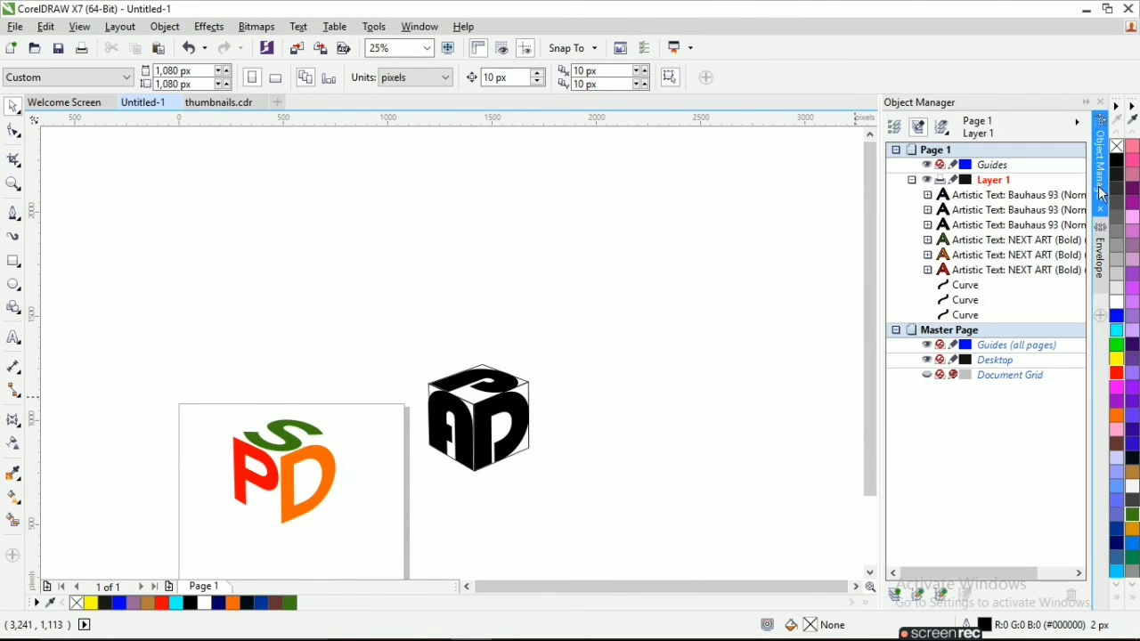
key("ctrl+a")
key("Escape")
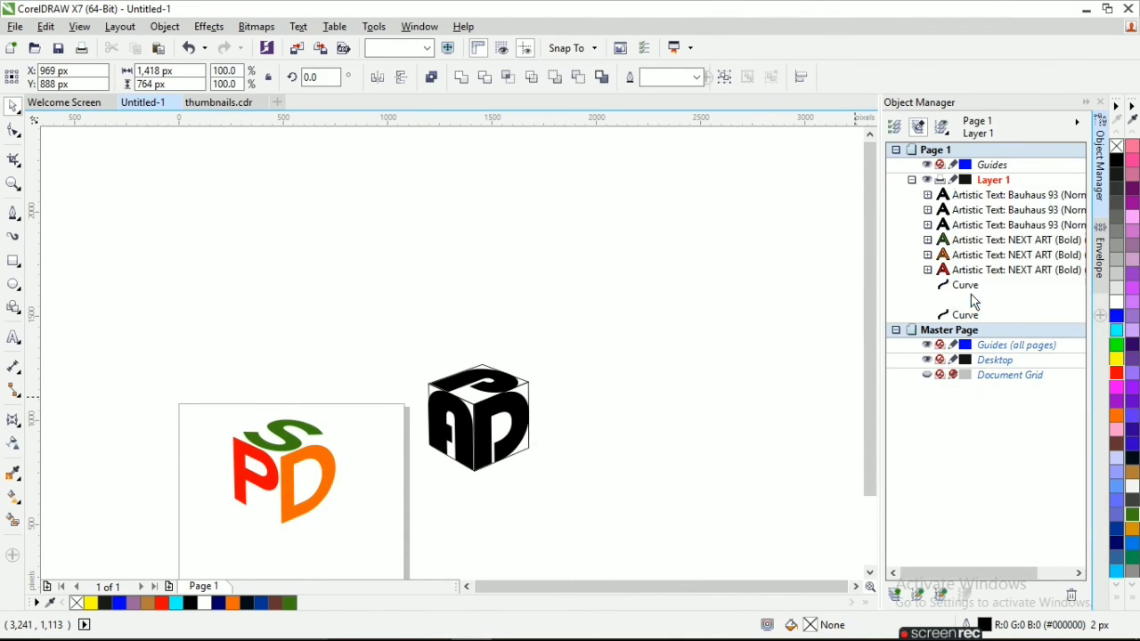
left_click(965, 286)
left_click(971, 315, "shift")
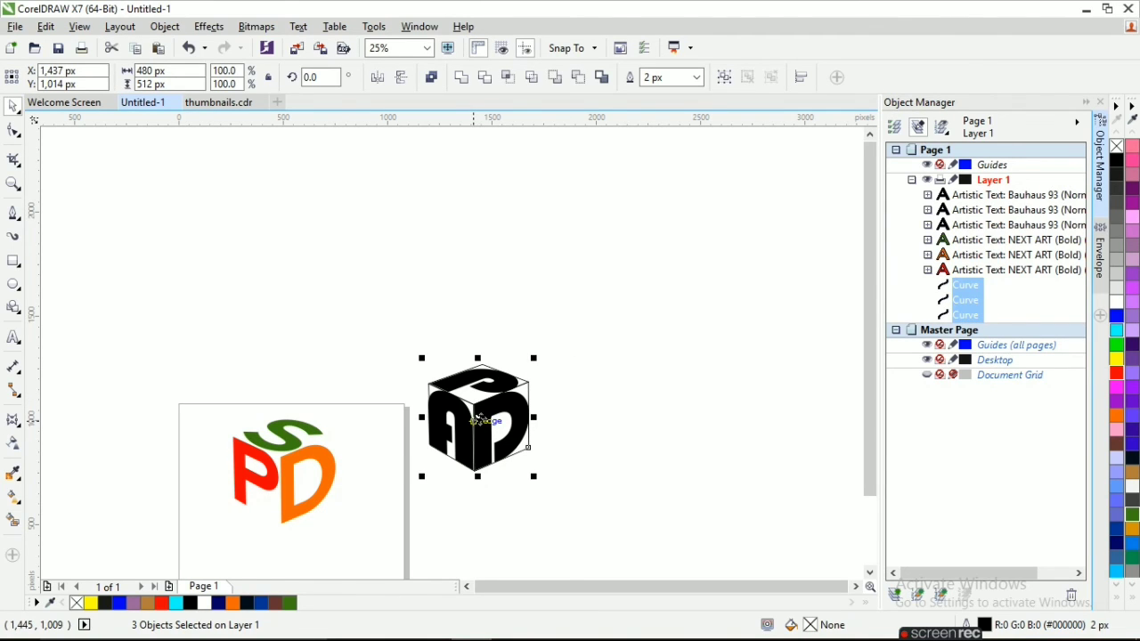
left_click_drag(479, 416, 692, 288)
- Fill the enveloped letter D with dark blue #000066, the letter A with orange and the letter P with red
left_click(527, 407)
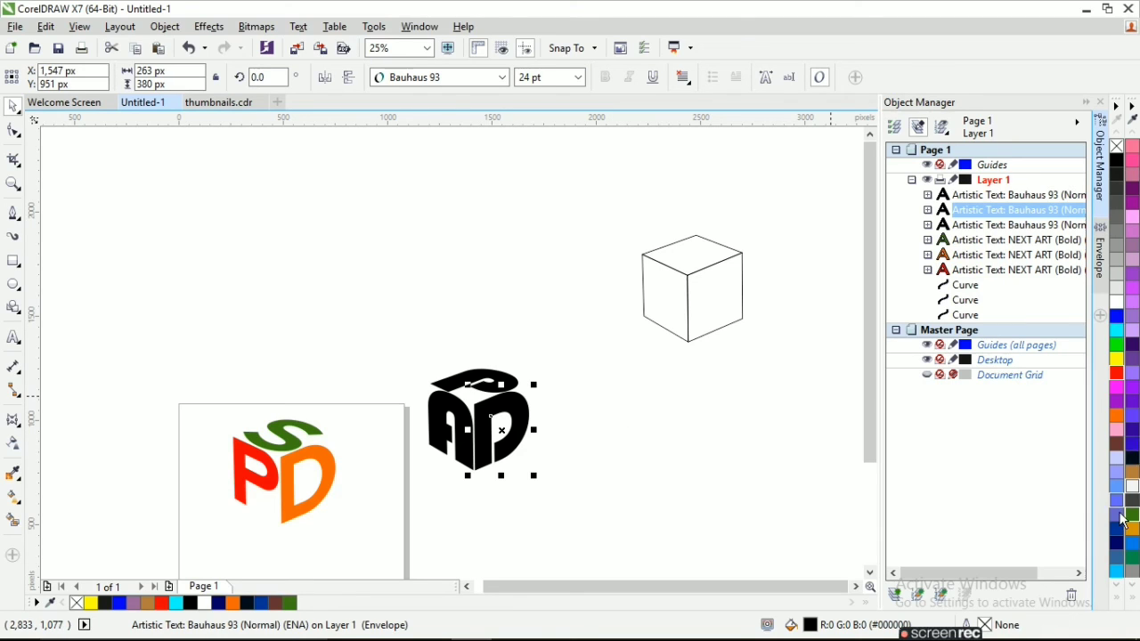
left_click(1117, 544)
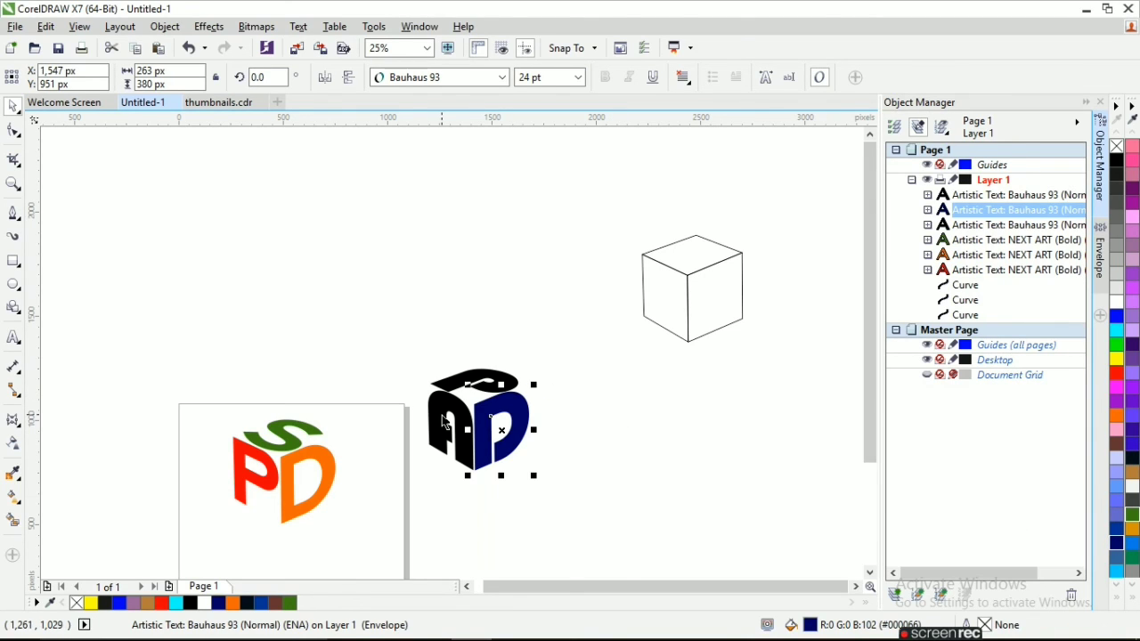
left_click(446, 423)
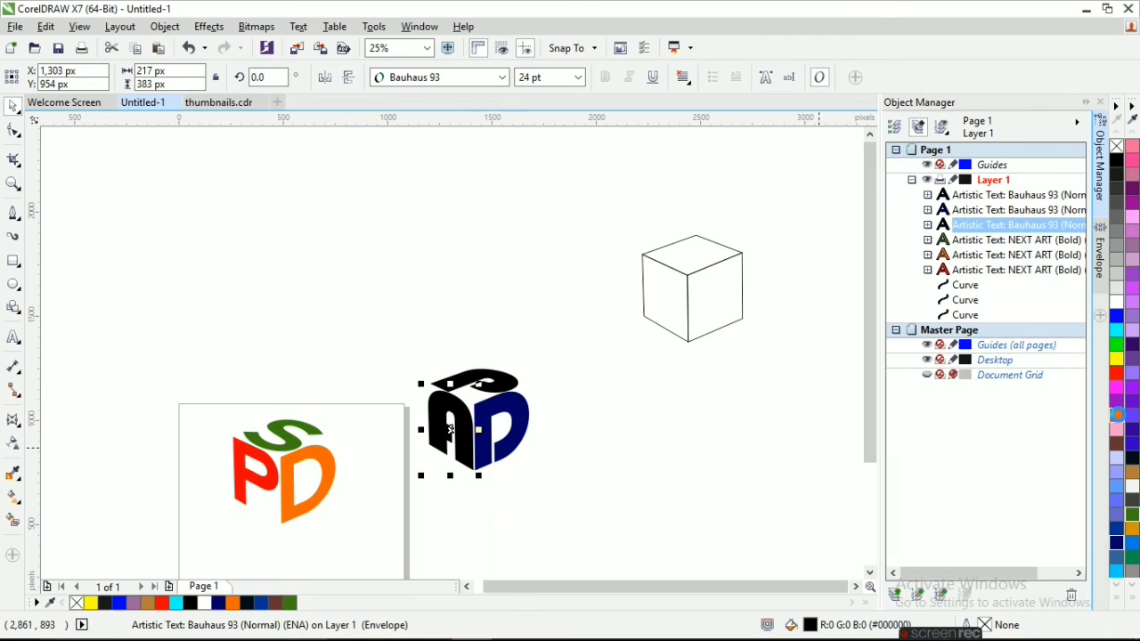
left_click(1117, 416)
left_click(503, 388)
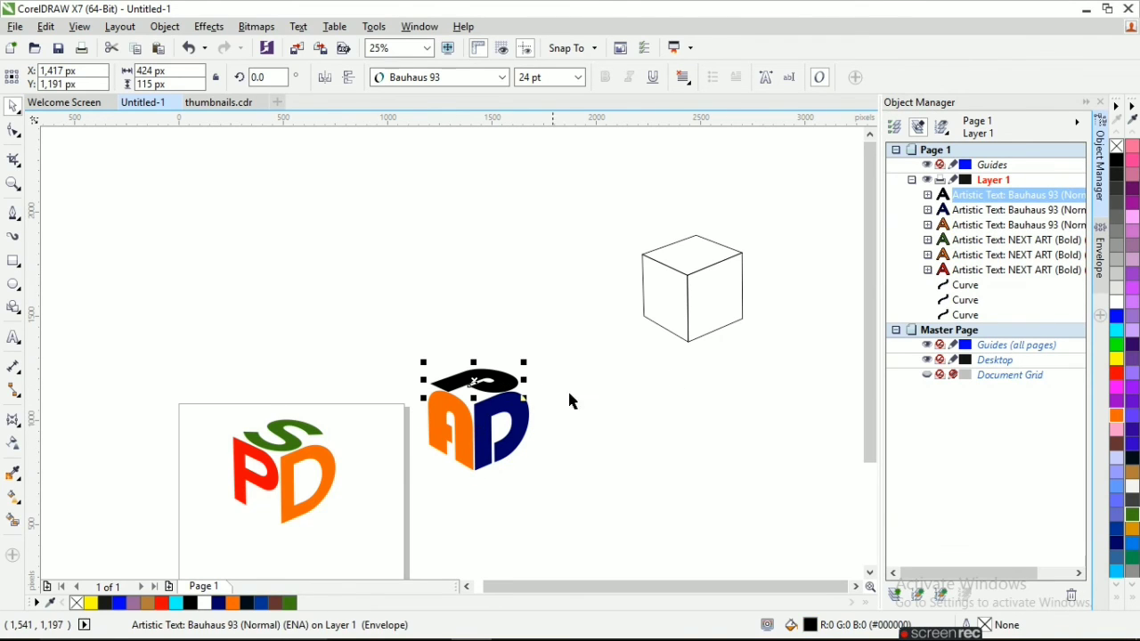
left_click(1117, 373)
left_click(767, 461)
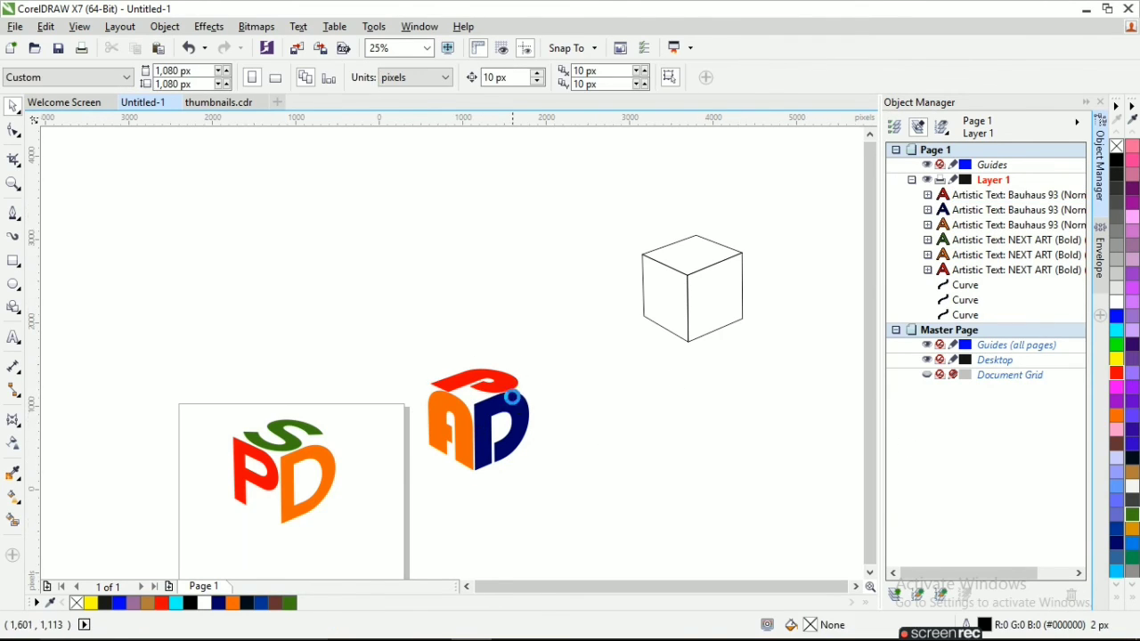
- Delete the three traced cube face curves beside the coloured A, D, P logo
scroll(512, 397, "down", 1)
scroll(410, 431, "up", 1)
scroll(578, 353, "down", 1)
left_click_drag(659, 268, 797, 374)
key("Delete")
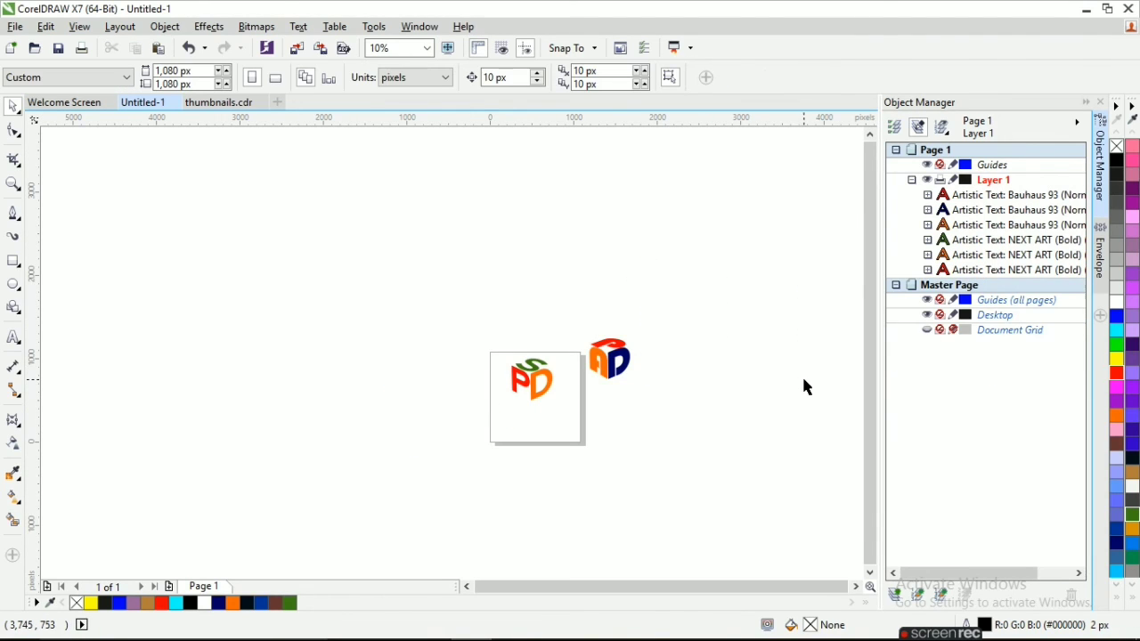
- Examine the coloured A, D, P and P, D, S cube logos up close and side by side
scroll(552, 449, "up", 1)
scroll(719, 321, "up", 1)
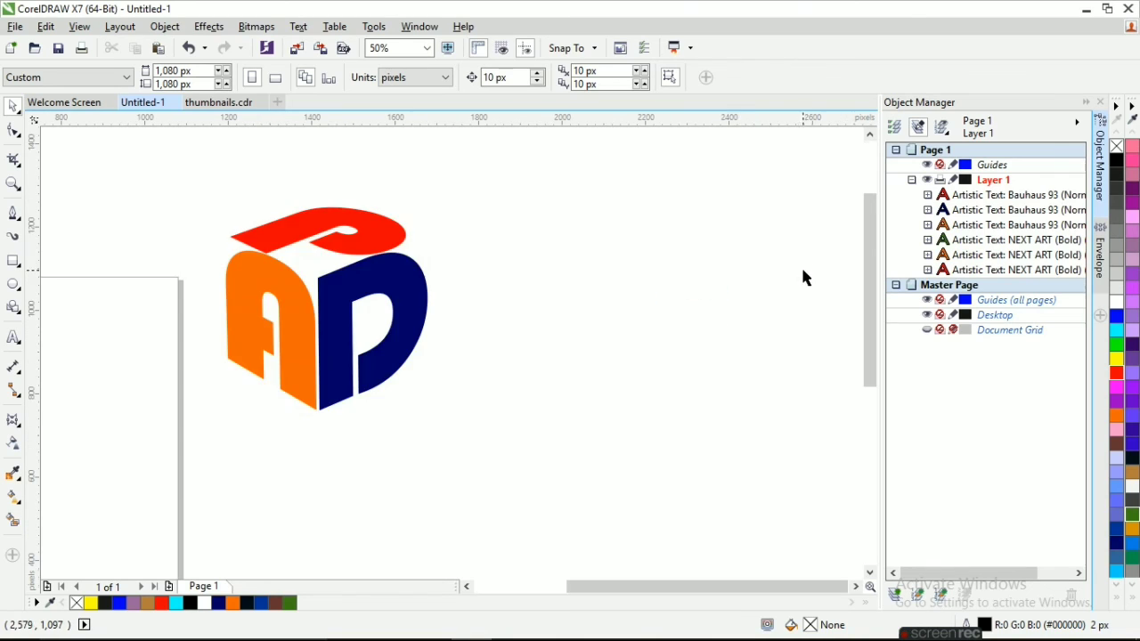
scroll(269, 276, "down", 1)
scroll(222, 271, "up", 1)
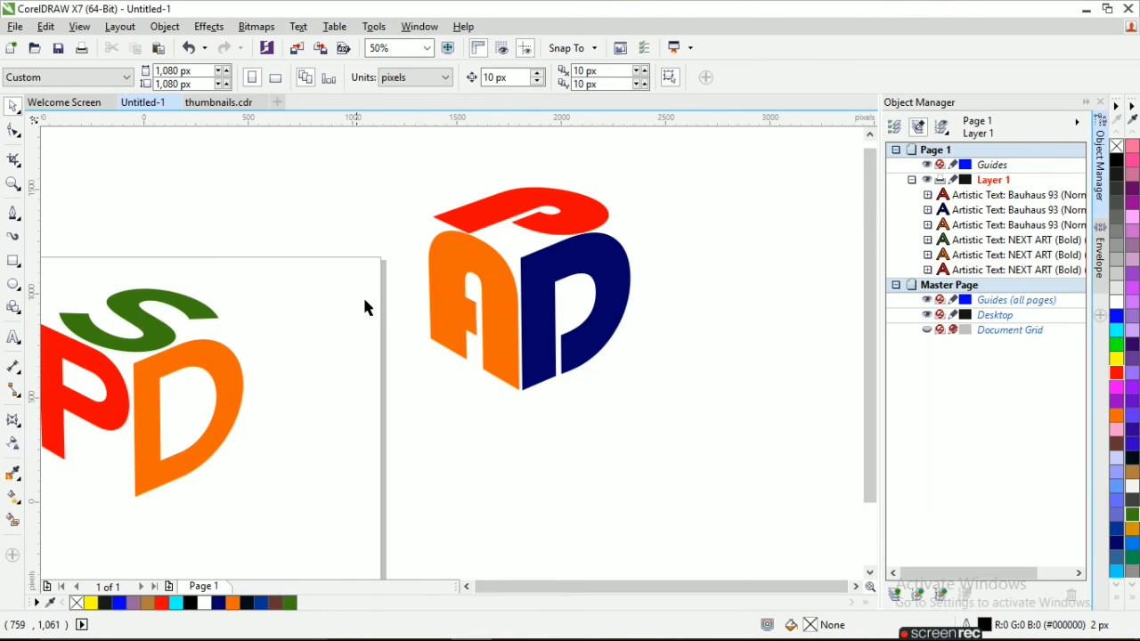
scroll(362, 295, "down", 1)
scroll(228, 285, "up", 1)
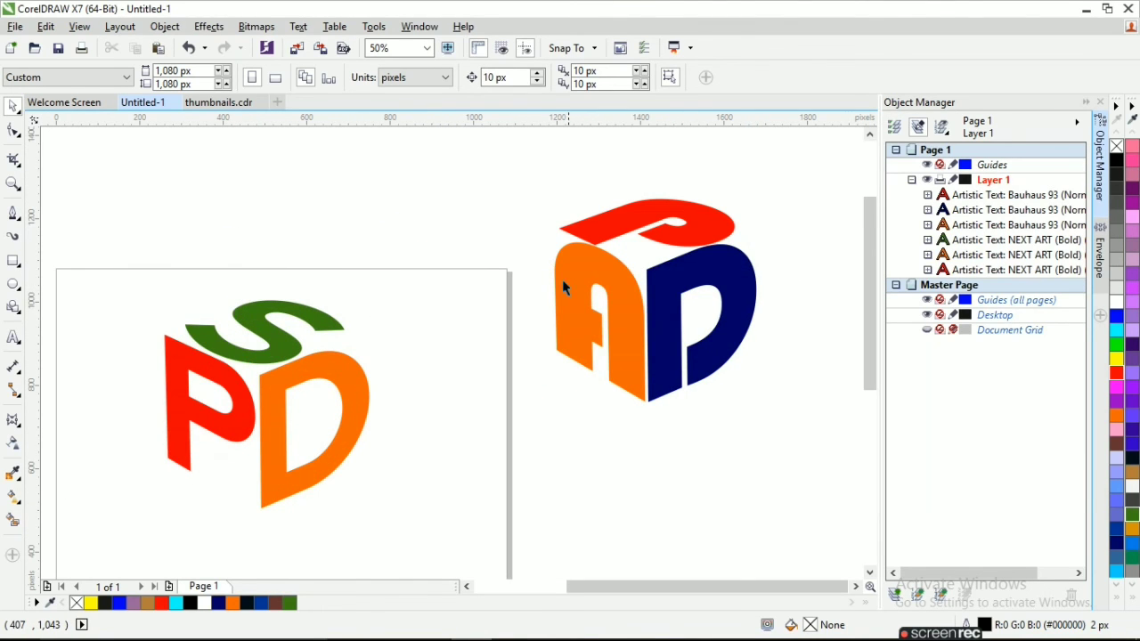
scroll(537, 335, "down", 1)
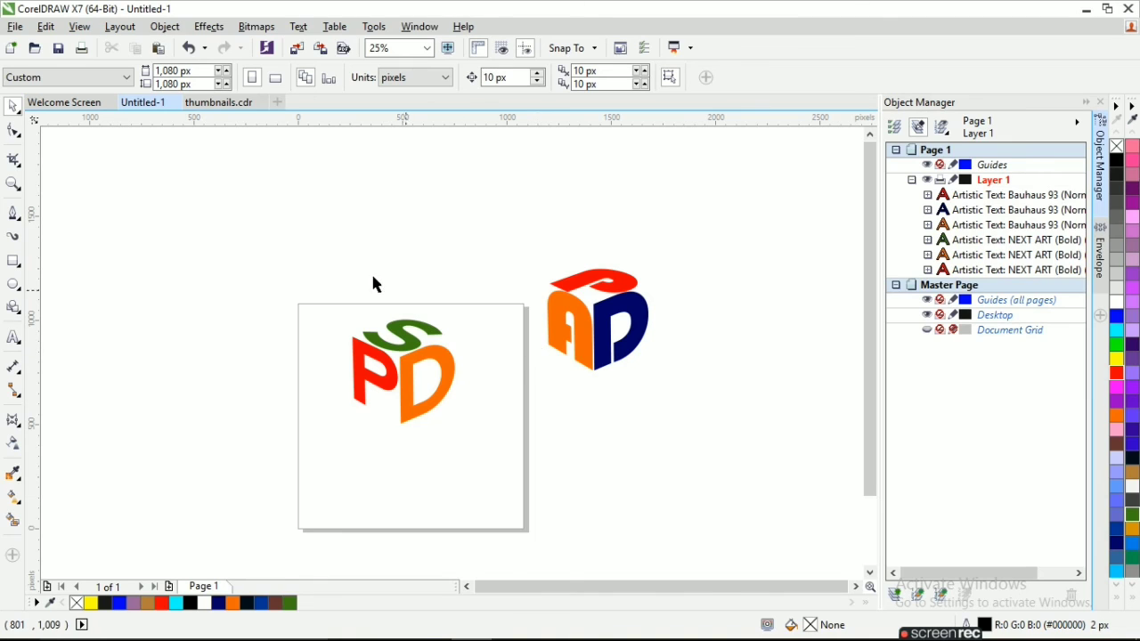